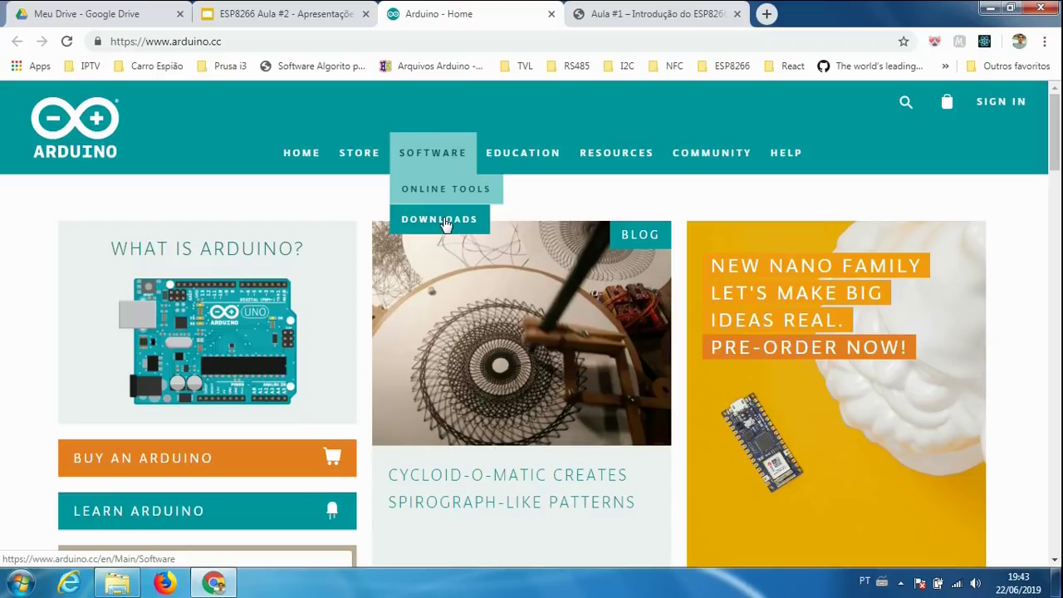
- Download the Windows installer for Arduino 1.8.9 from the Arduino site's software page, skipping the contribution
{"action": "left_click", "coordinate": [444, 223]}
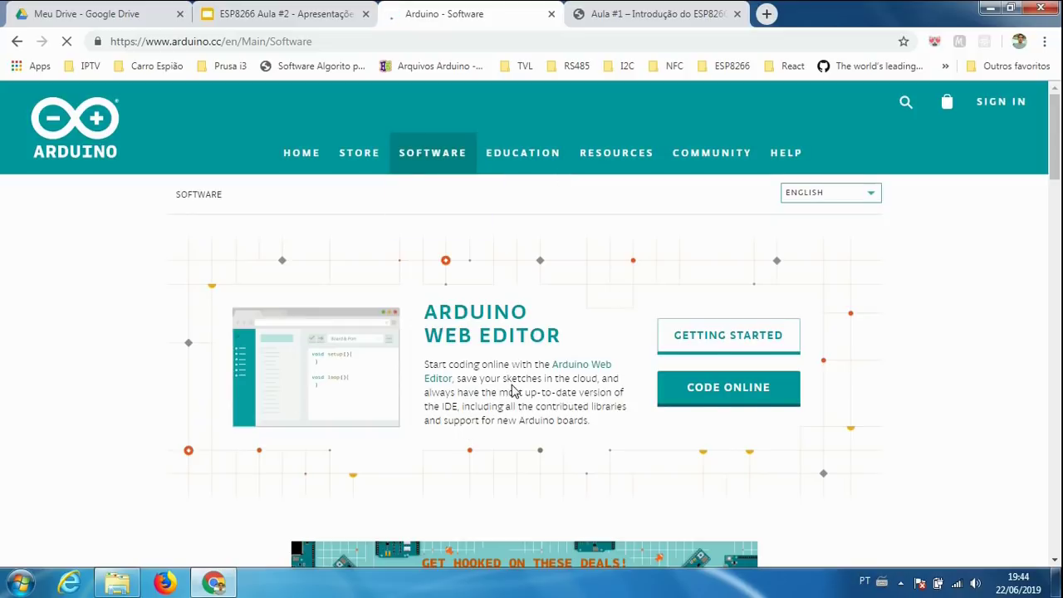
{"action": "scroll", "coordinate": [513, 391], "scroll_direction": "down", "scroll_amount": 3}
{"action": "scroll", "coordinate": [593, 454], "scroll_direction": "down", "scroll_amount": 3}
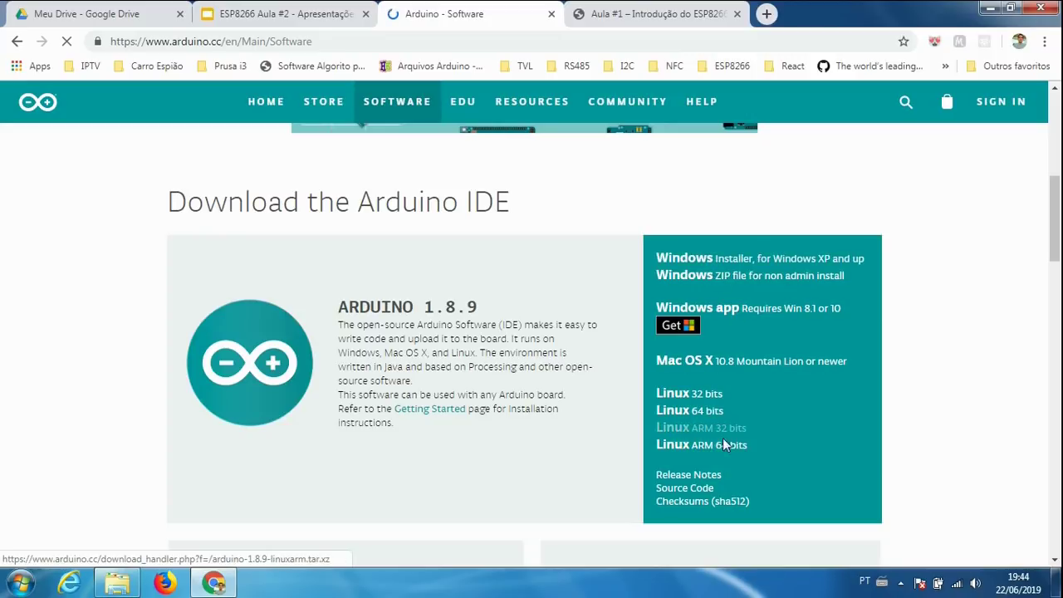
{"action": "left_click", "coordinate": [771, 262]}
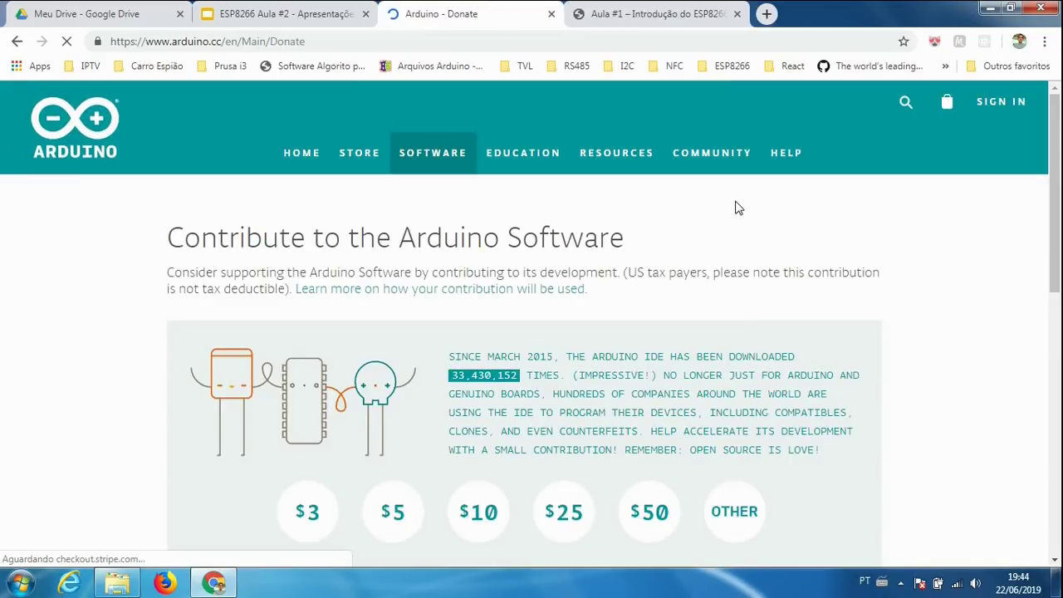
{"action": "scroll", "coordinate": [923, 319], "scroll_direction": "down", "scroll_amount": 4}
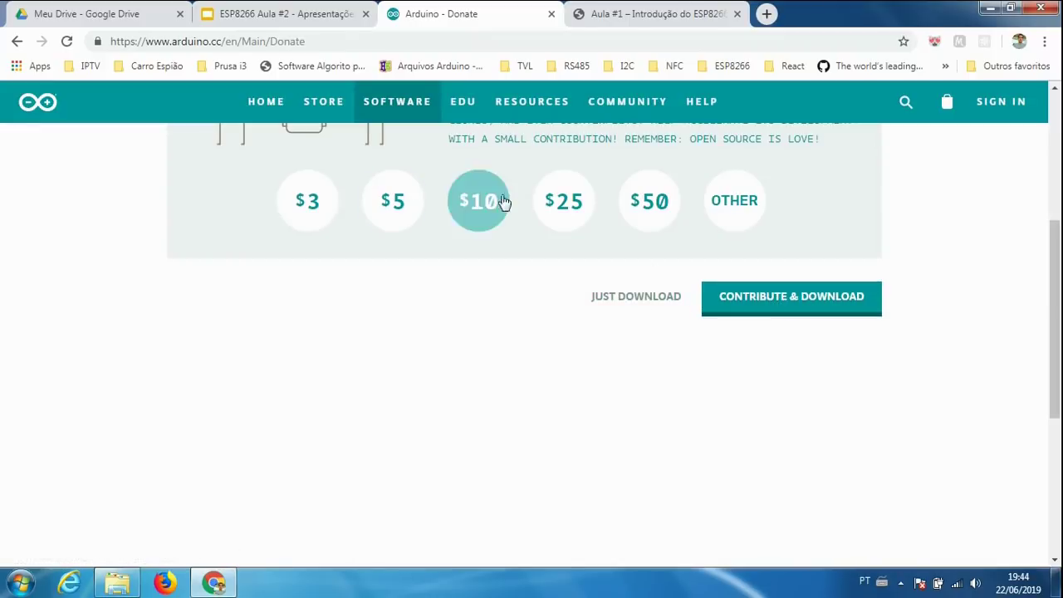
{"action": "scroll", "coordinate": [619, 291], "scroll_direction": "up", "scroll_amount": 2}
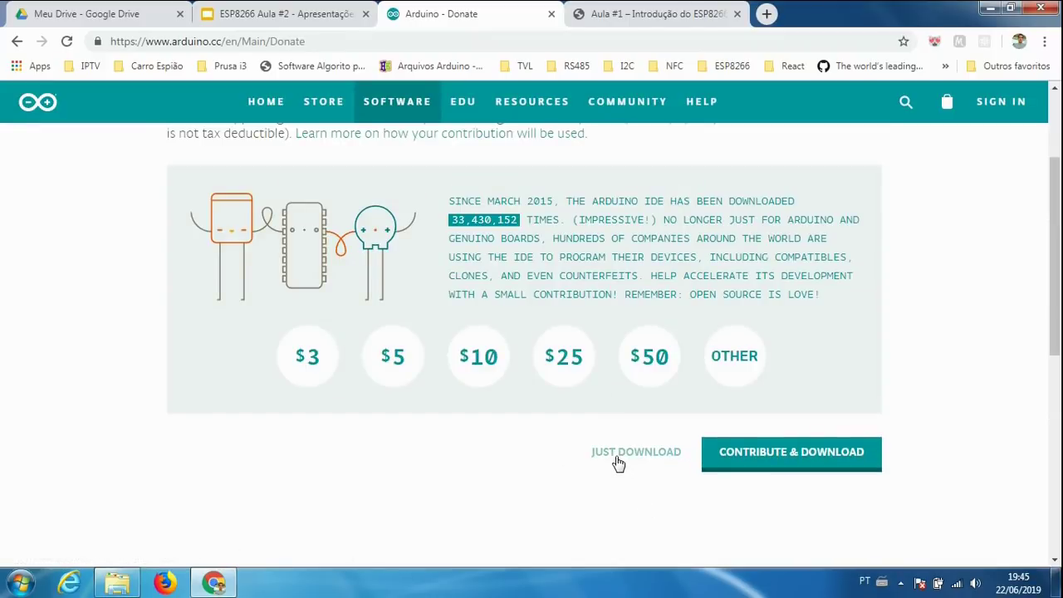
{"action": "left_click", "coordinate": [647, 460]}
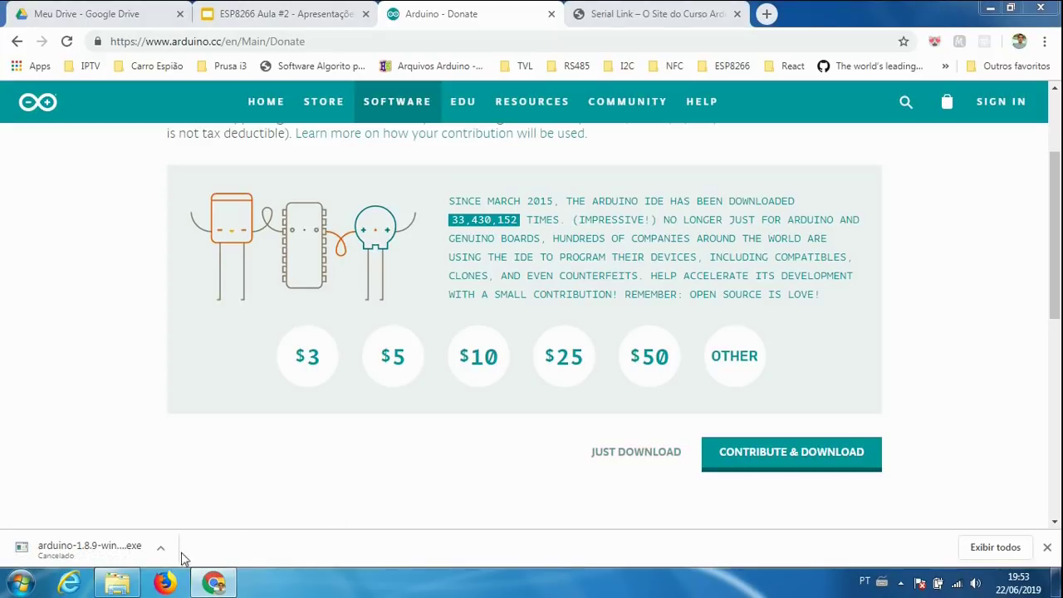
- Install Arduino from arduino-1.8.9-windows.exe in Downloads, accepting the license, default components and folder, and the Arduino USB driver
{"action": "left_click", "coordinate": [121, 588]}
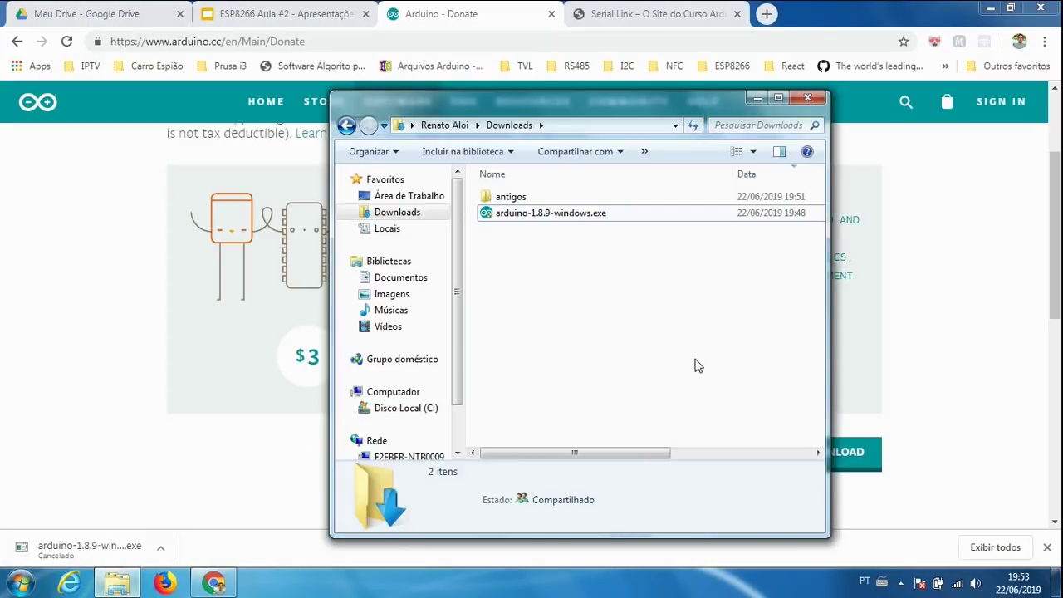
{"action": "left_click", "coordinate": [539, 213]}
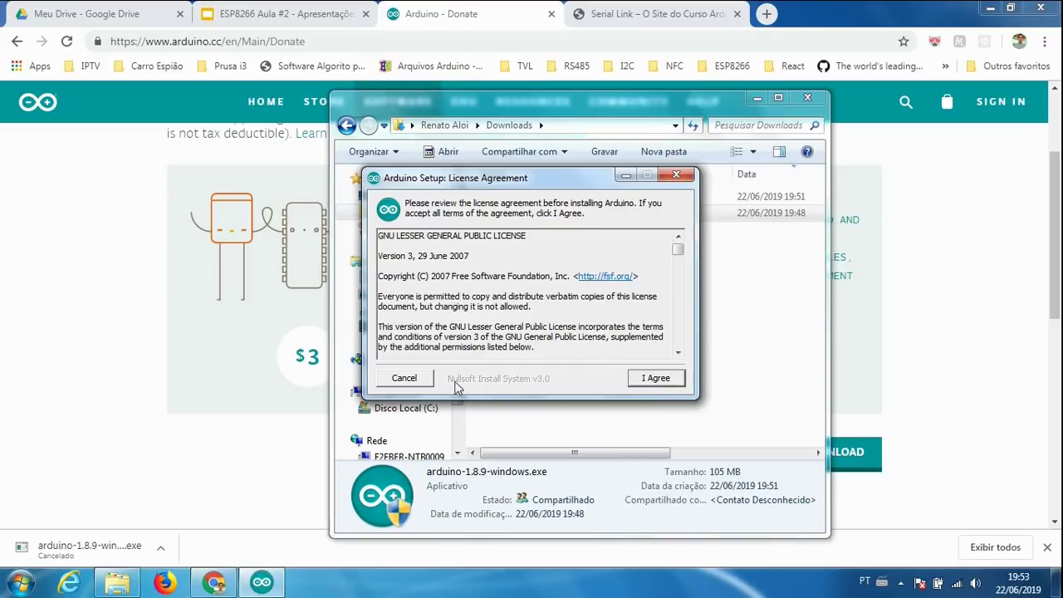
{"action": "left_click", "coordinate": [655, 379]}
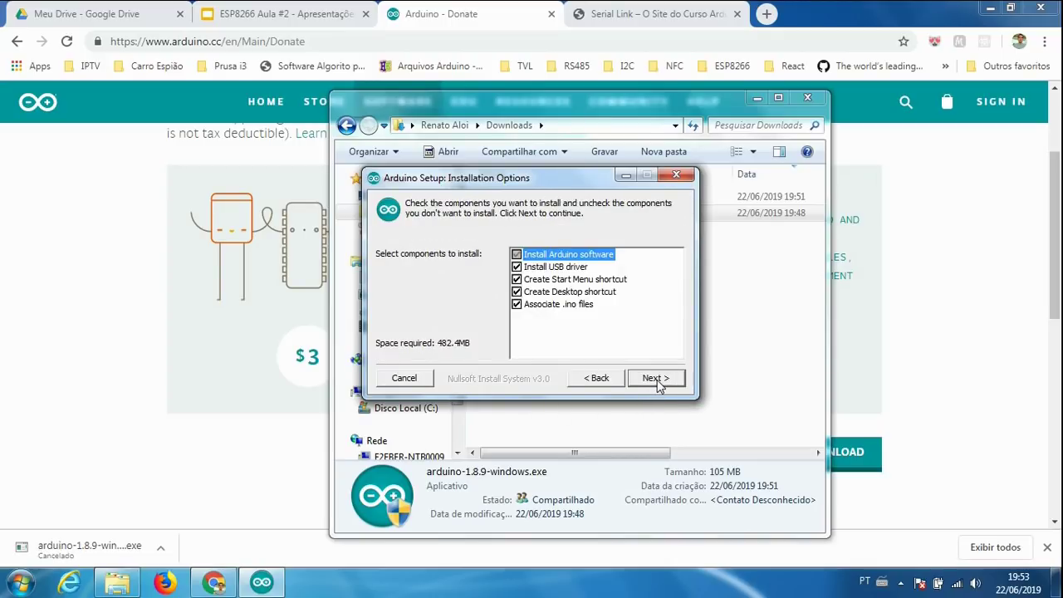
{"action": "left_click", "coordinate": [657, 380]}
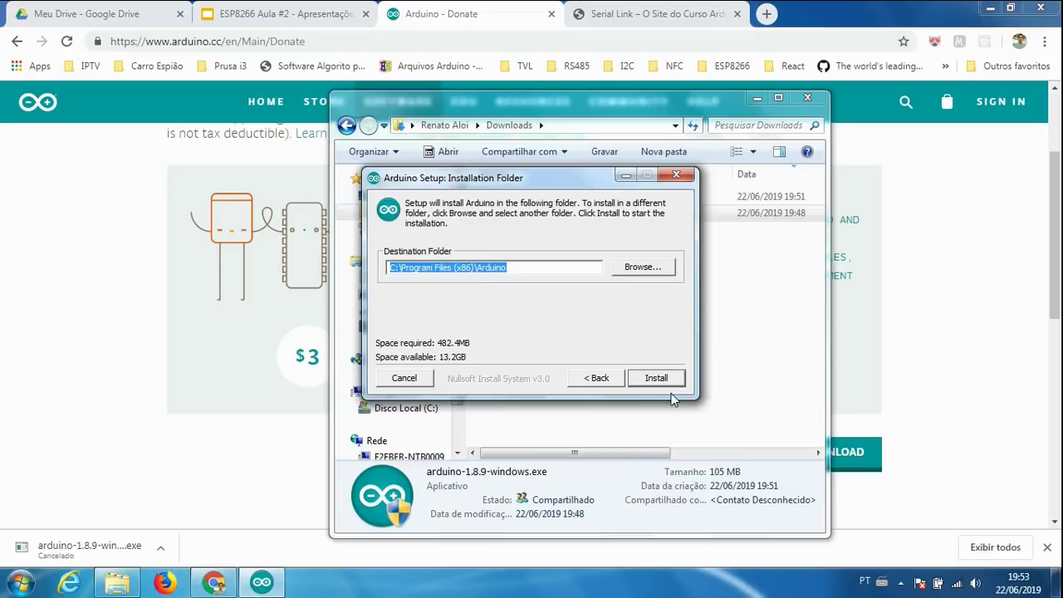
{"action": "left_click", "coordinate": [656, 379]}
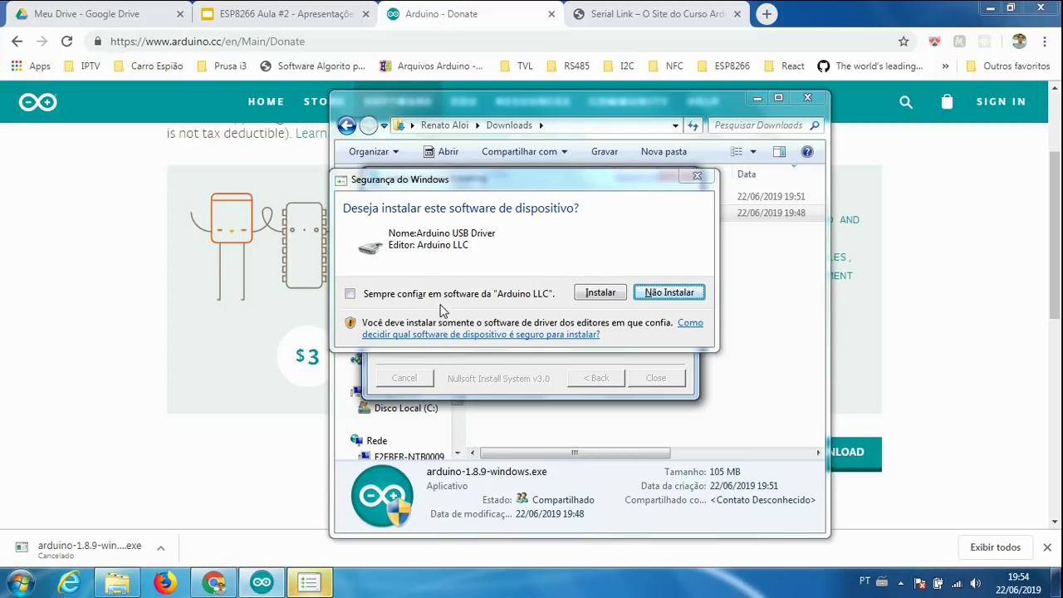
{"action": "left_click", "coordinate": [605, 294]}
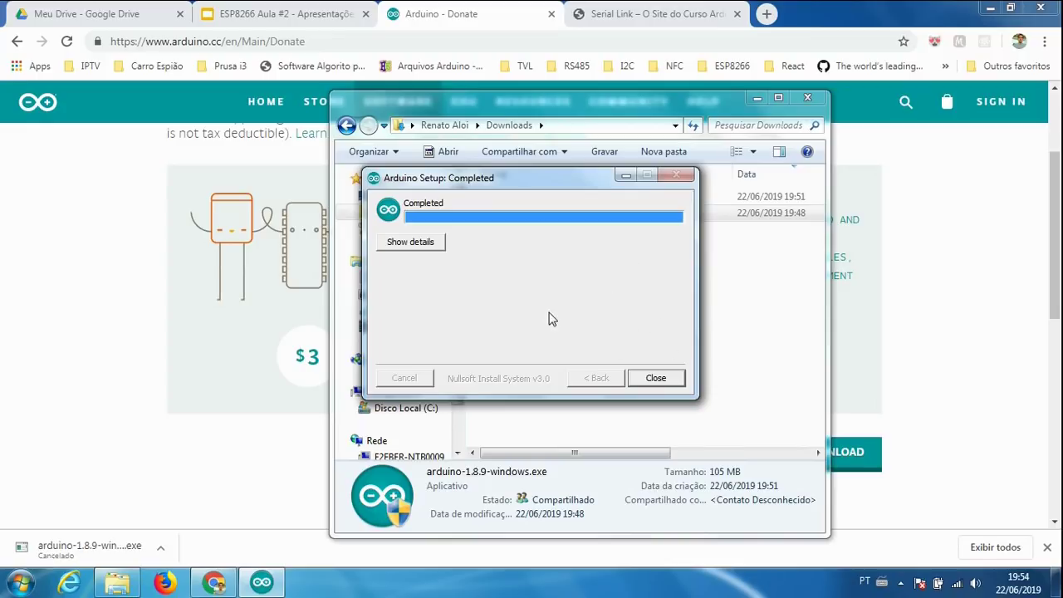
{"action": "left_click", "coordinate": [656, 378]}
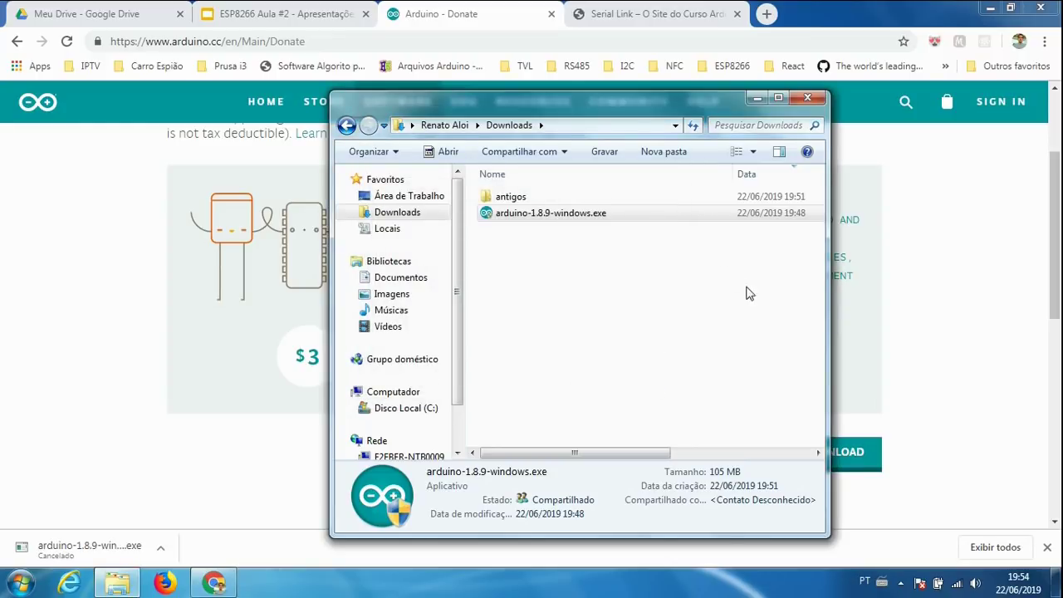
- Minimise the Downloads and browser windows and launch the Arduino IDE from its desktop shortcut
{"action": "left_click", "coordinate": [757, 98]}
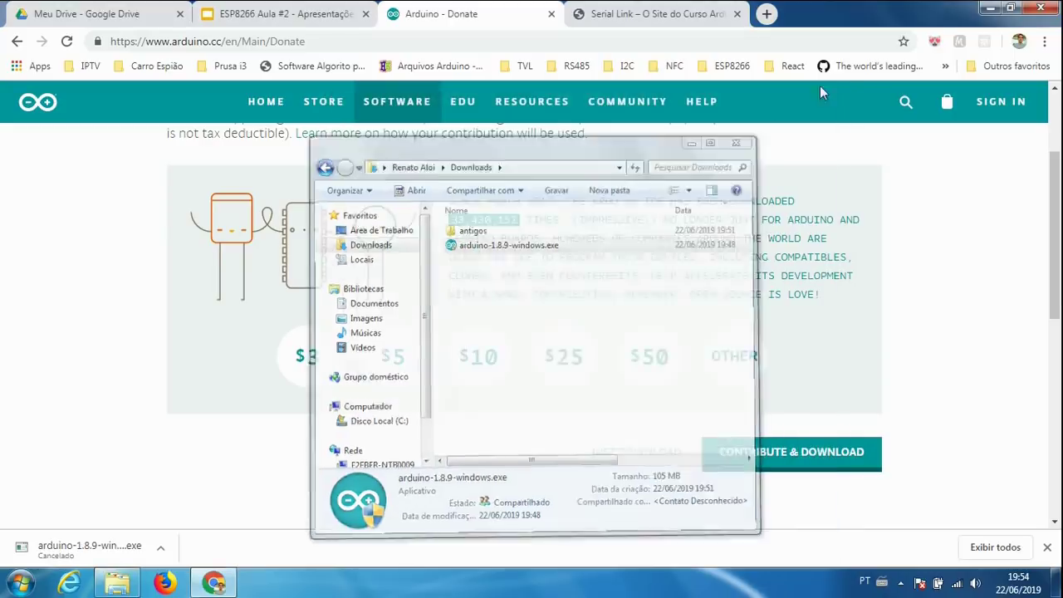
{"action": "left_click", "coordinate": [987, 10]}
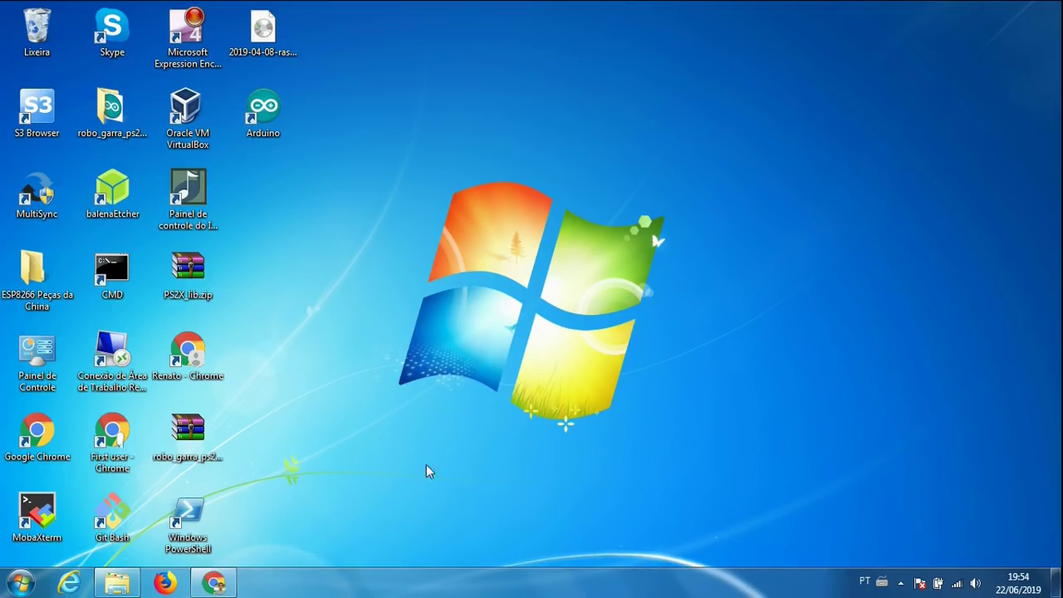
{"action": "double_click", "coordinate": [277, 125]}
{"action": "left_click", "coordinate": [20, 583]}
{"action": "left_click", "coordinate": [50, 512]}
{"action": "left_click", "coordinate": [327, 138]}
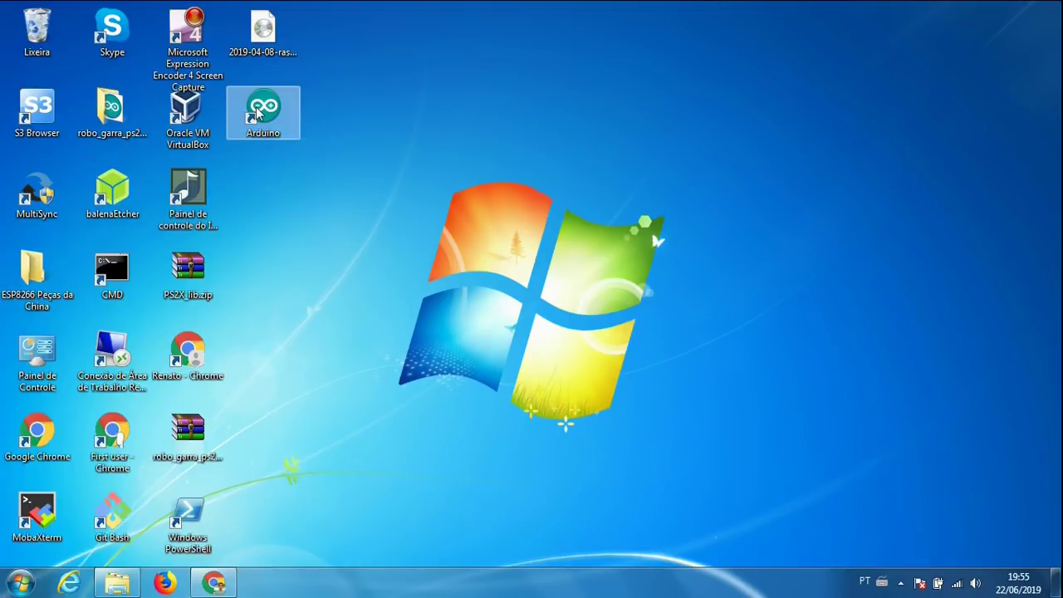
{"action": "double_click", "coordinate": [258, 112]}
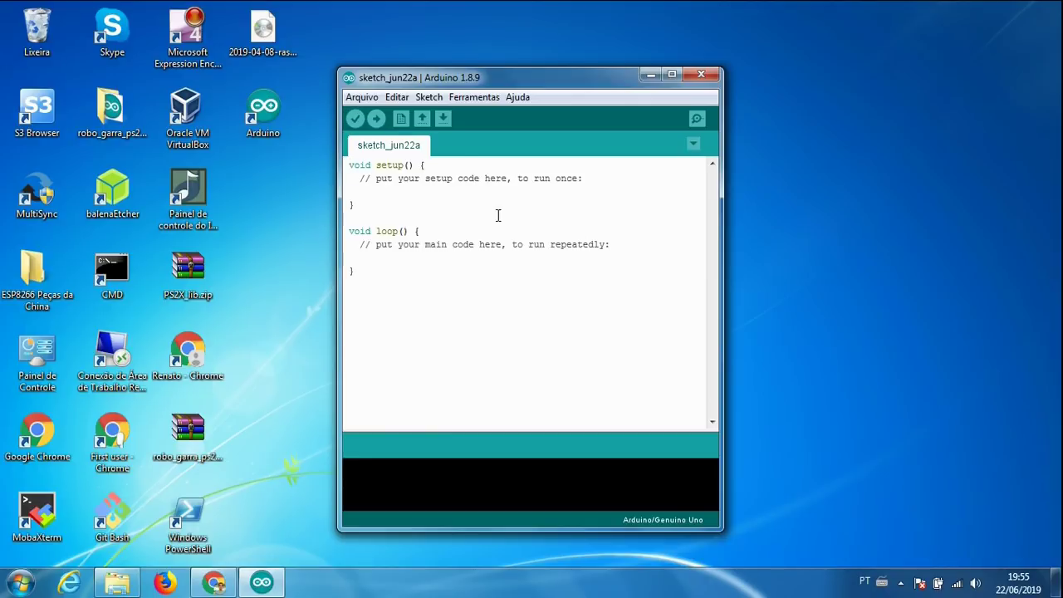
- Examine the list of boards available in the Arduino IDE without changing the selection
{"action": "left_click", "coordinate": [481, 100]}
{"action": "mouse_move", "coordinate": [518, 256]}
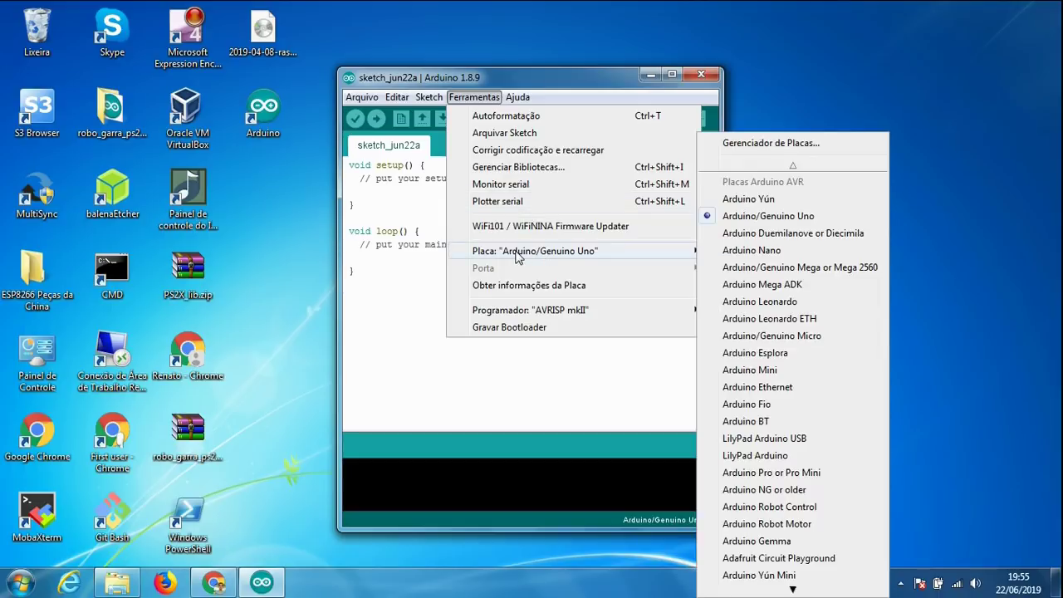
{"action": "scroll", "coordinate": [770, 429], "scroll_direction": "down", "scroll_amount": 1}
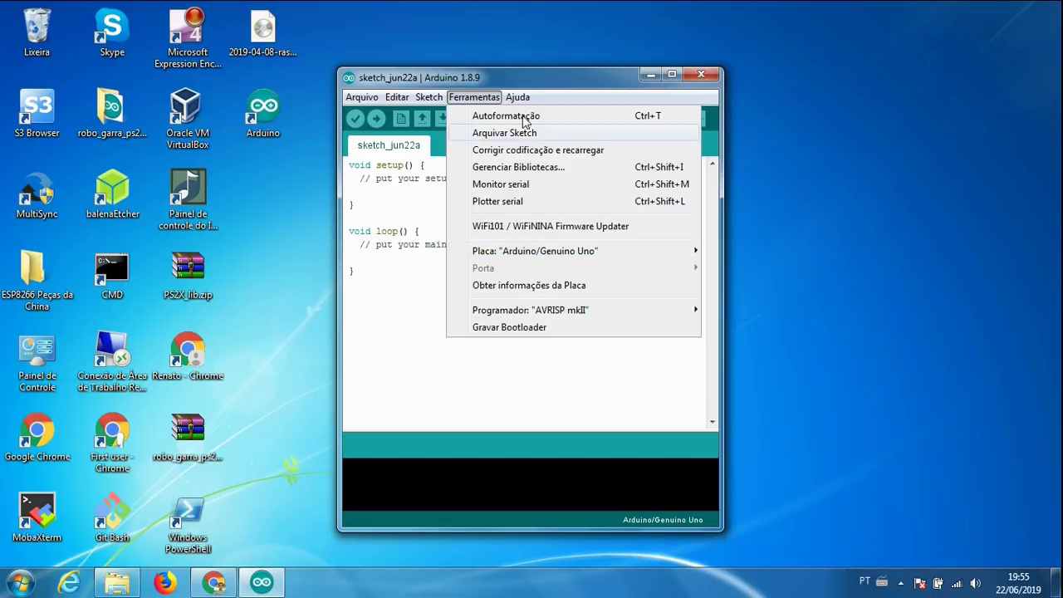
{"action": "left_click", "coordinate": [540, 83]}
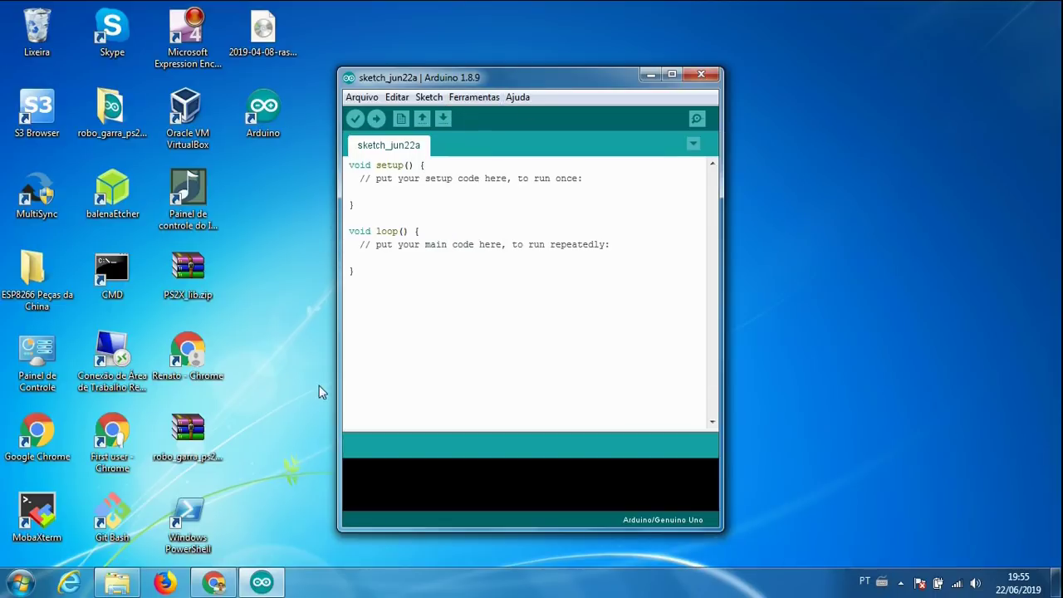
- Switch to the ESP8266 Aula #2 presentation in Chrome and review slides 4 and 5 on configuring the Arduino IDE
{"action": "left_click", "coordinate": [216, 584]}
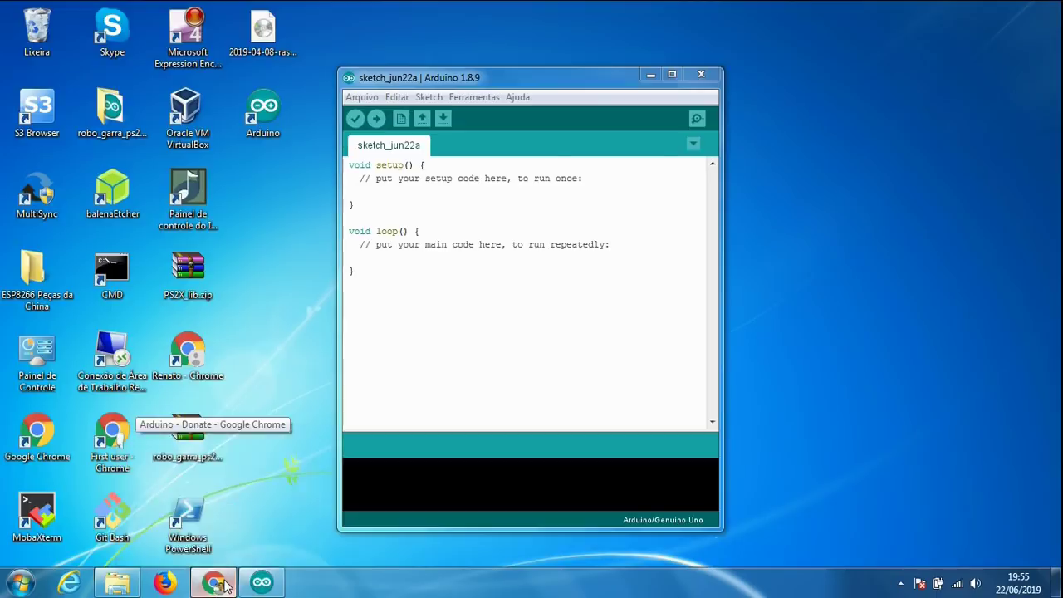
{"action": "left_click", "coordinate": [351, 15]}
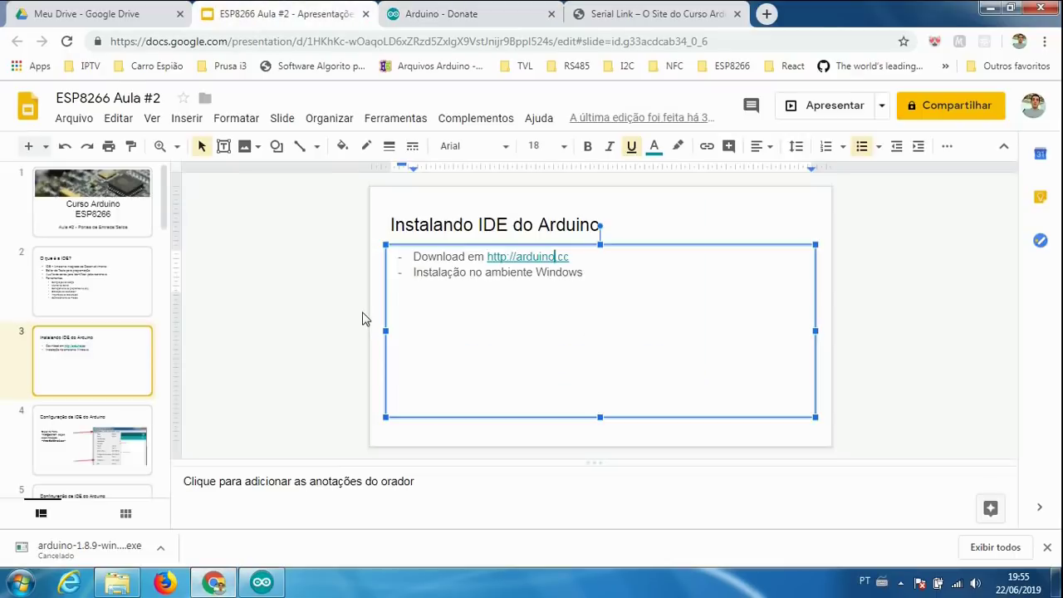
{"action": "left_click", "coordinate": [94, 433]}
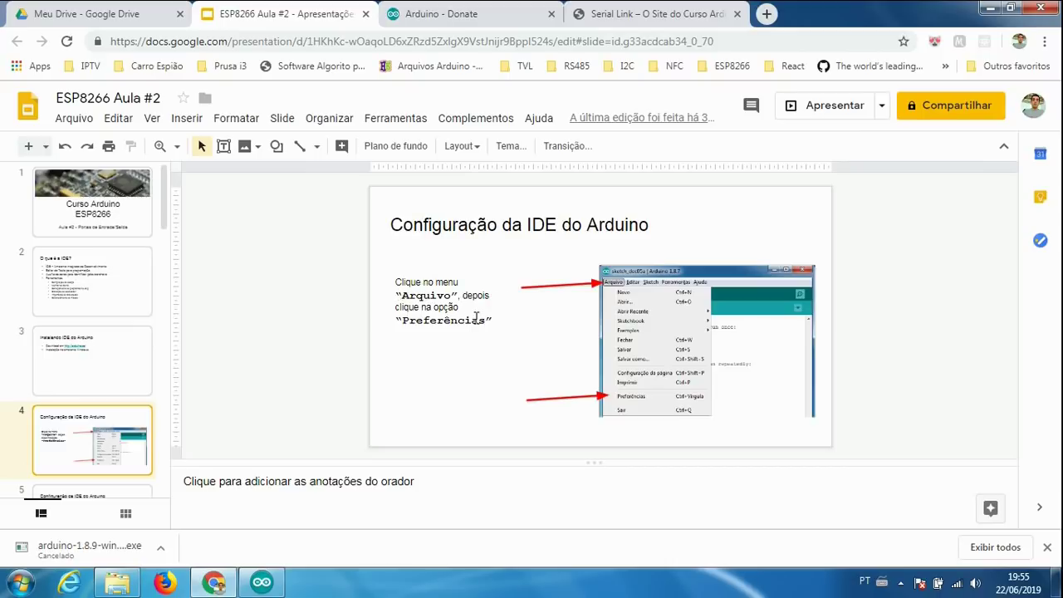
{"action": "scroll", "coordinate": [90, 369], "scroll_direction": "down", "scroll_amount": 3}
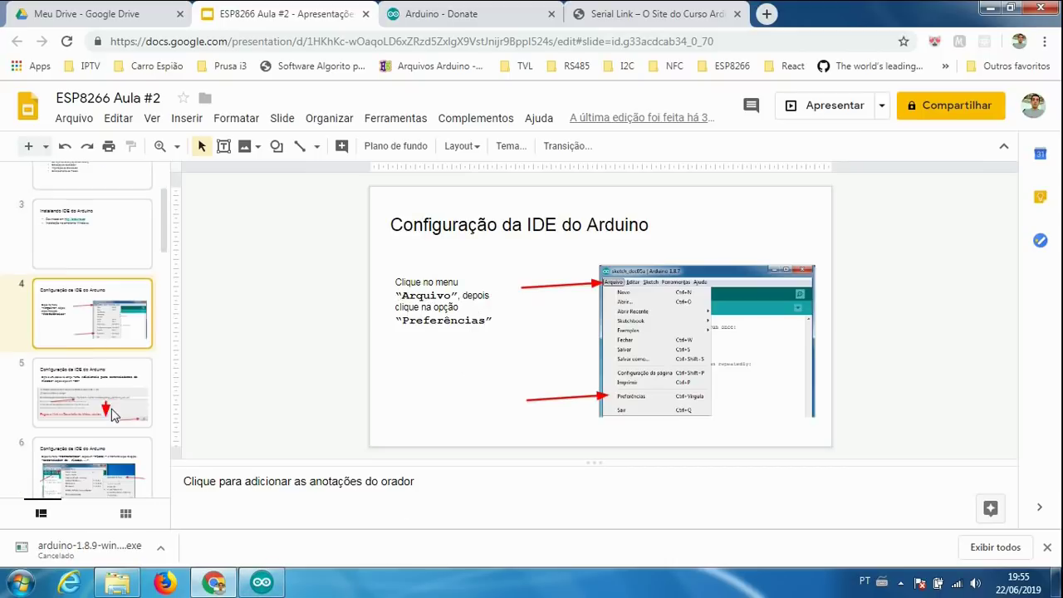
{"action": "left_click", "coordinate": [89, 370]}
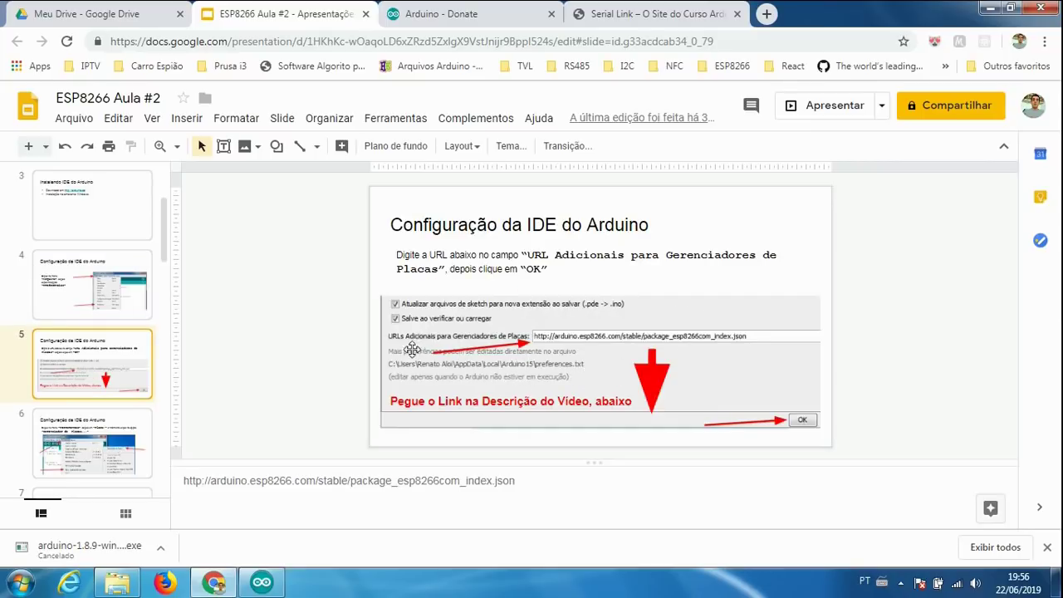
- Switch to the Arduino IDE and open its preferences at the additional boards manager URLs field
{"action": "left_click", "coordinate": [272, 587]}
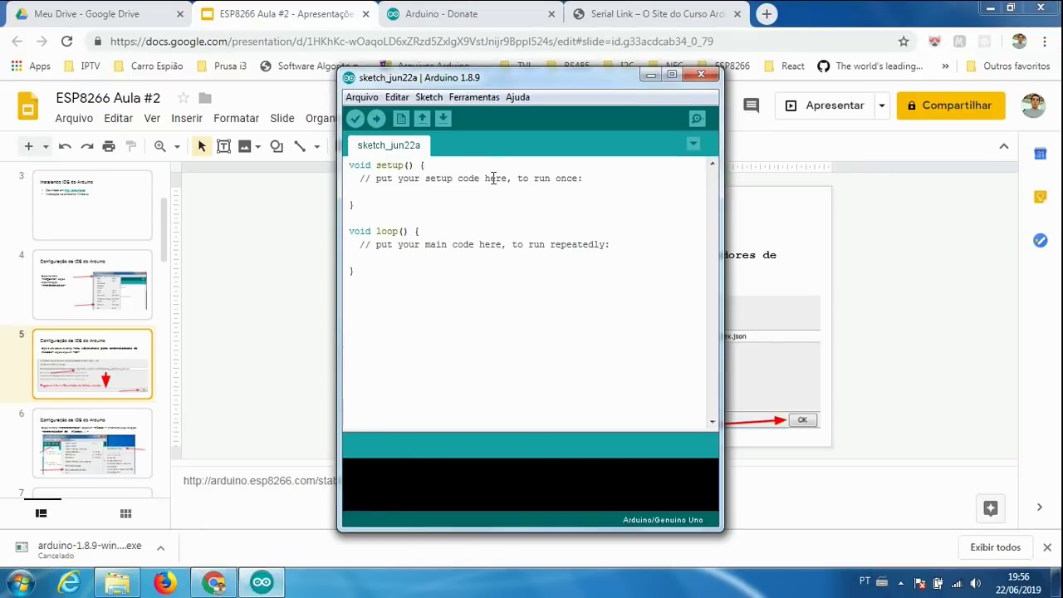
{"action": "left_click", "coordinate": [364, 98]}
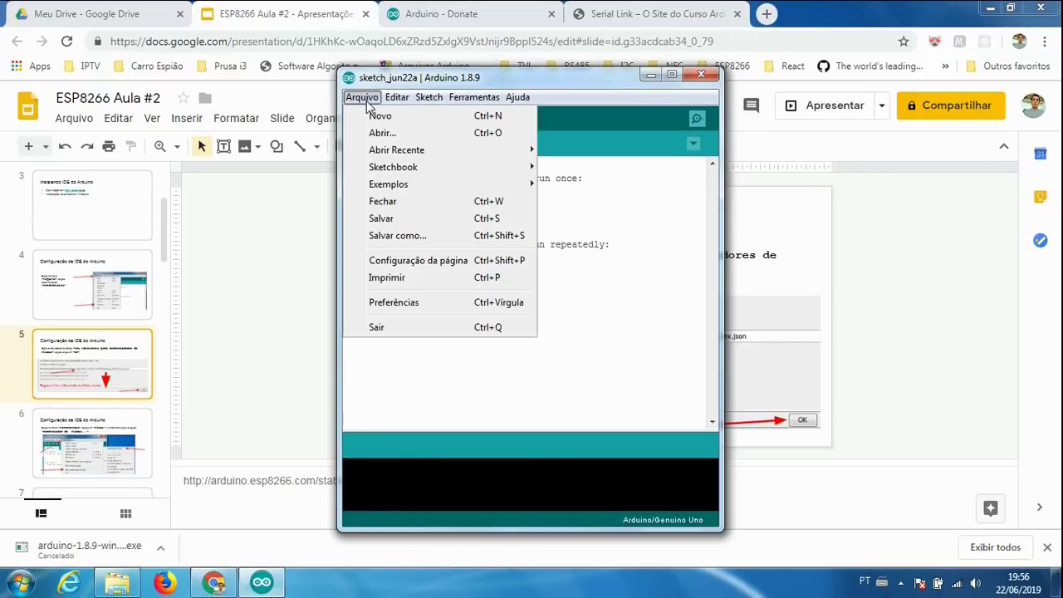
{"action": "left_click", "coordinate": [393, 304]}
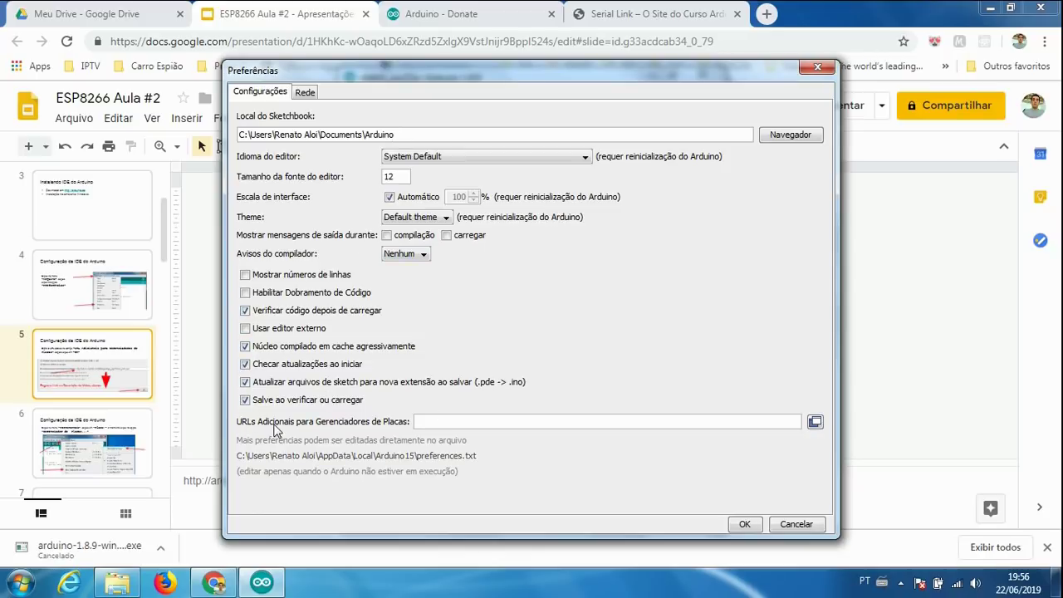
{"action": "left_click", "coordinate": [439, 419]}
- Switch to the Serial Link site in Chrome and open the lesson "Aula #1 – Introdução do ESP8266" from its Aulas category
{"action": "left_click", "coordinate": [619, 21]}
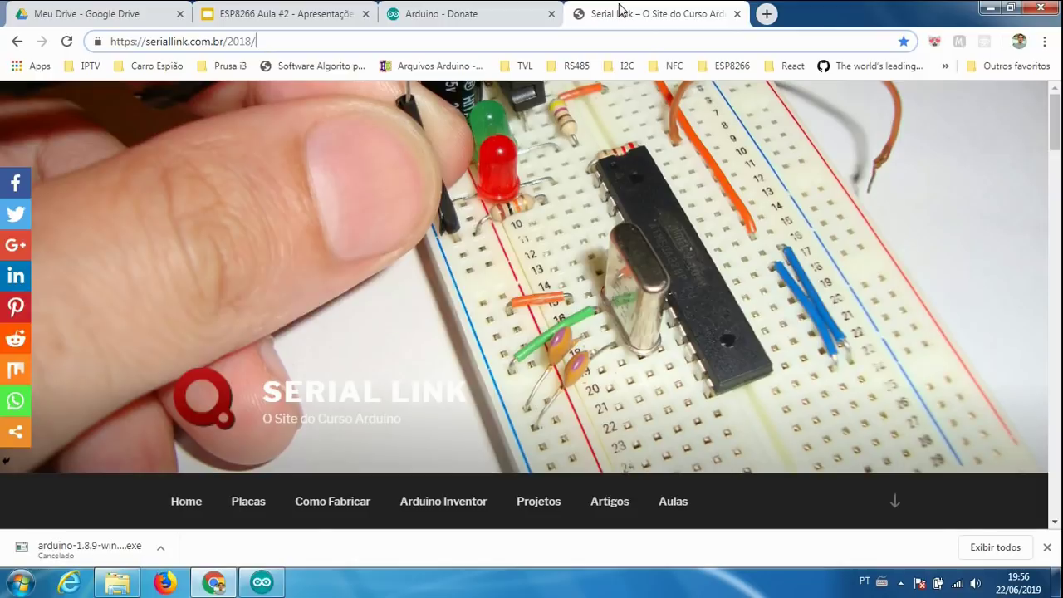
{"action": "left_click", "coordinate": [661, 502]}
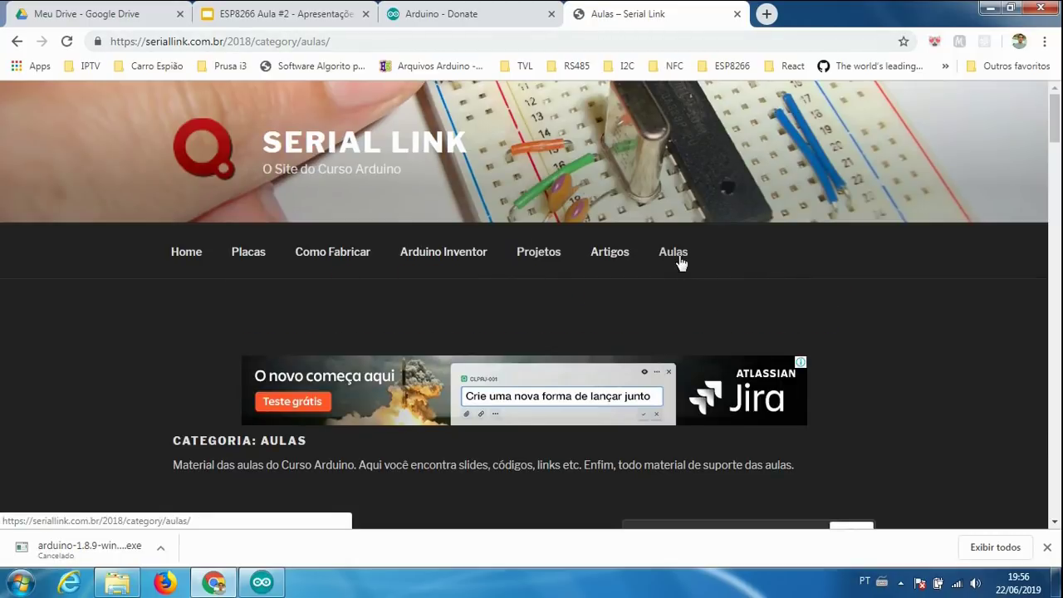
{"action": "scroll", "coordinate": [527, 311], "scroll_direction": "down", "scroll_amount": 6}
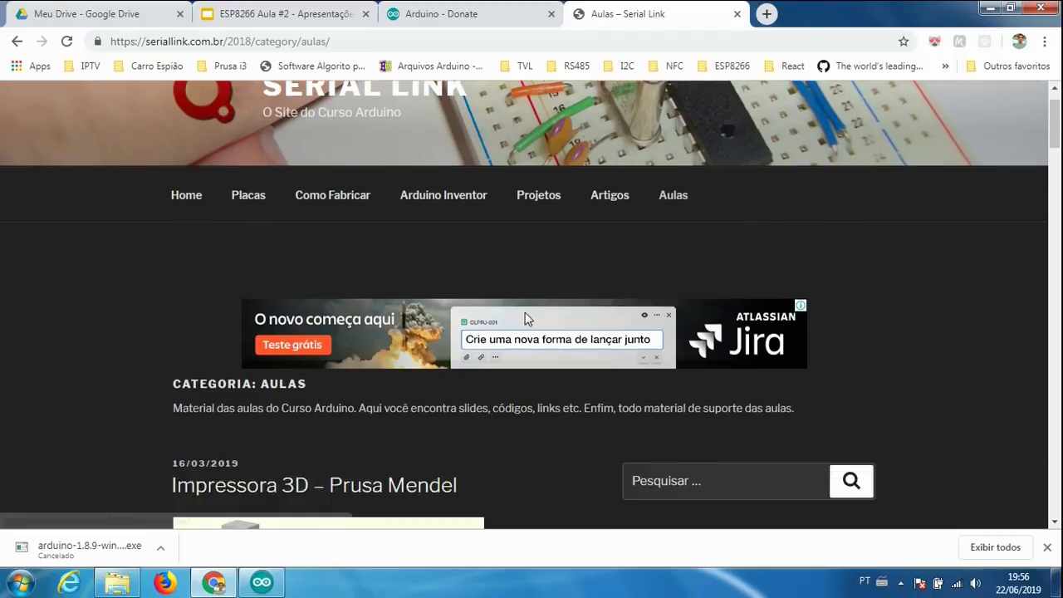
{"action": "scroll", "coordinate": [525, 319], "scroll_direction": "down", "scroll_amount": 15}
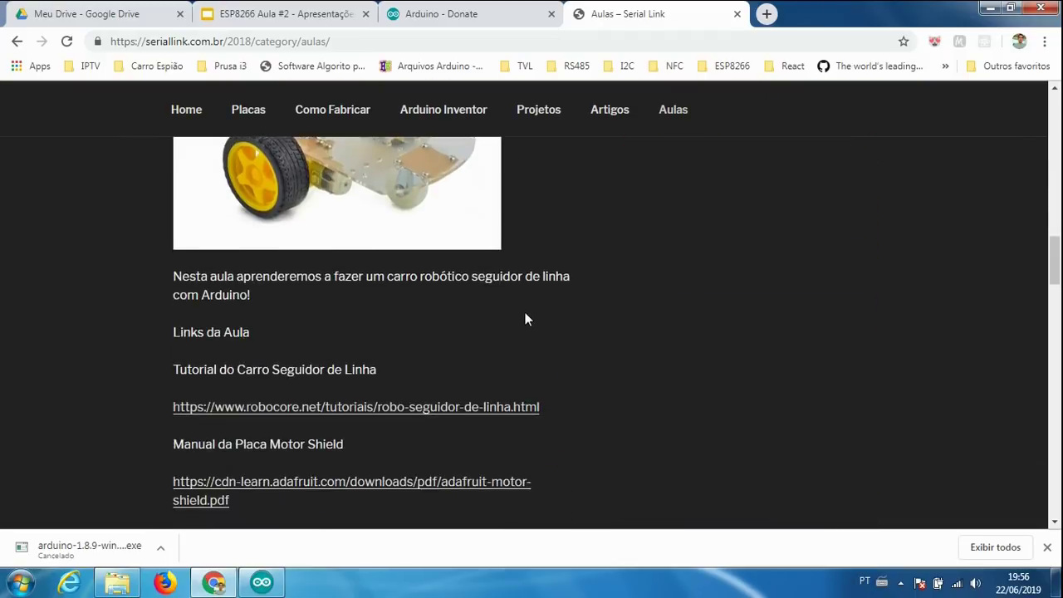
{"action": "scroll", "coordinate": [525, 319], "scroll_direction": "down", "scroll_amount": 10}
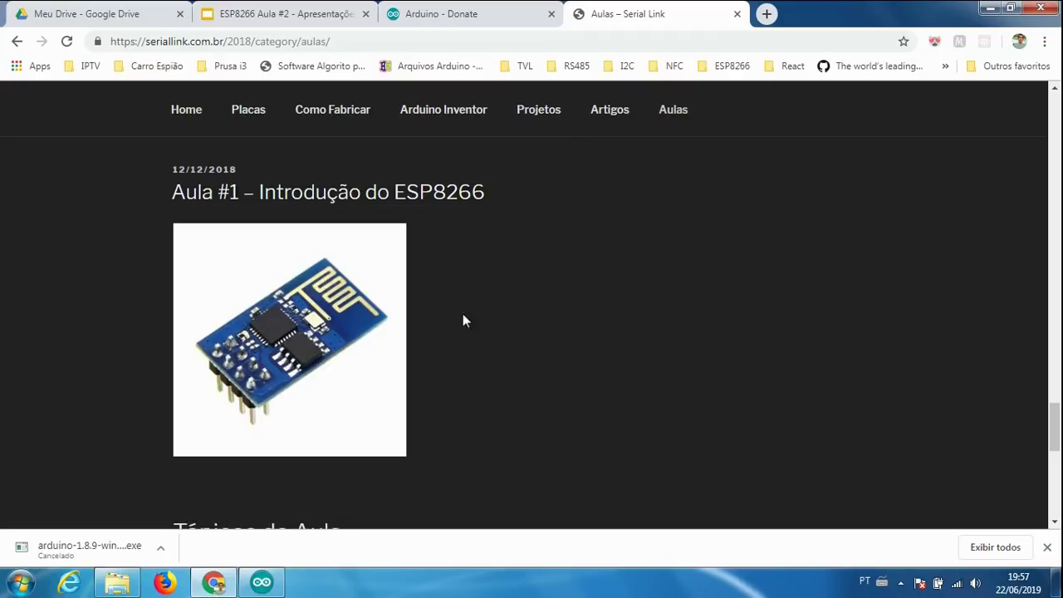
{"action": "left_click", "coordinate": [413, 194]}
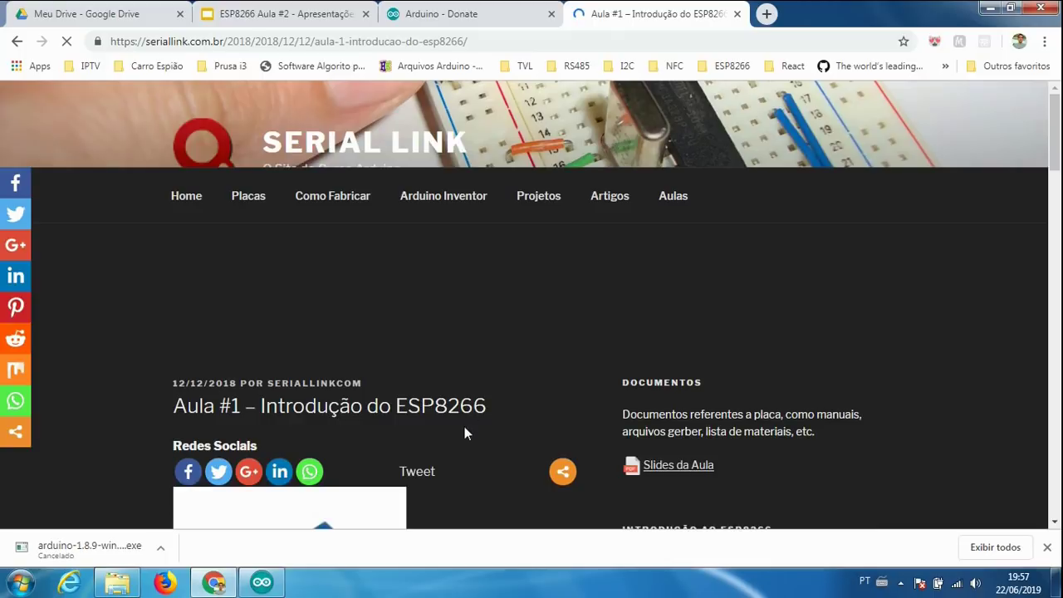
{"action": "scroll", "coordinate": [463, 433], "scroll_direction": "down", "scroll_amount": 7}
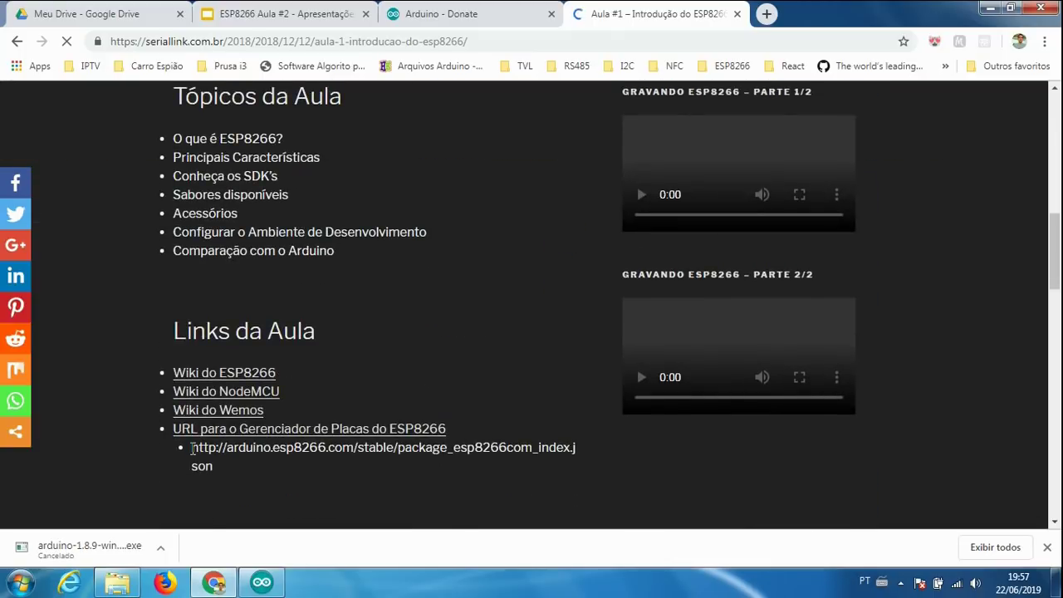
{"action": "left_click_drag", "start_coordinate": [192, 448], "coordinate": [237, 472]}
{"action": "key", "text": "ctrl+c"}
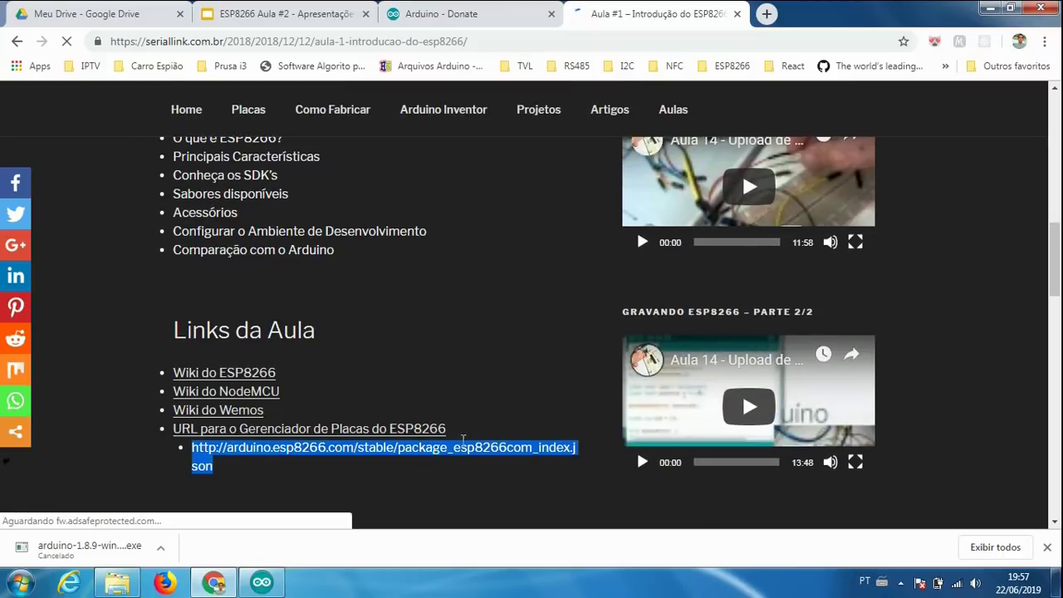
- Switch to the Arduino IDE, save the copied URL as the additional boards manager URL in the preferences, and dismiss the library update notice
{"action": "left_click", "coordinate": [261, 581]}
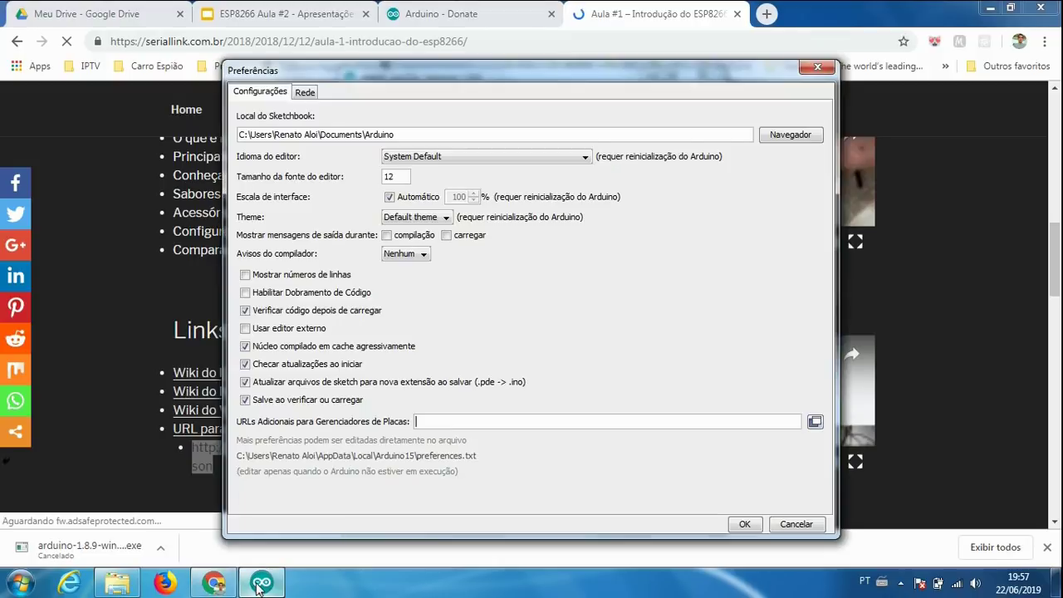
{"action": "left_click", "coordinate": [436, 421]}
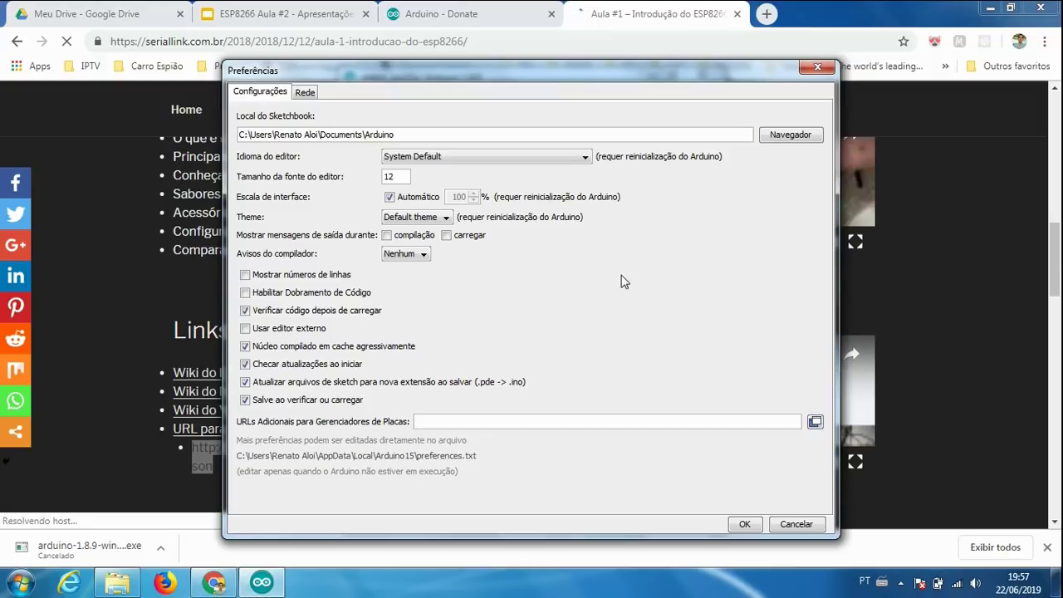
{"action": "key", "text": "ctrl+v"}
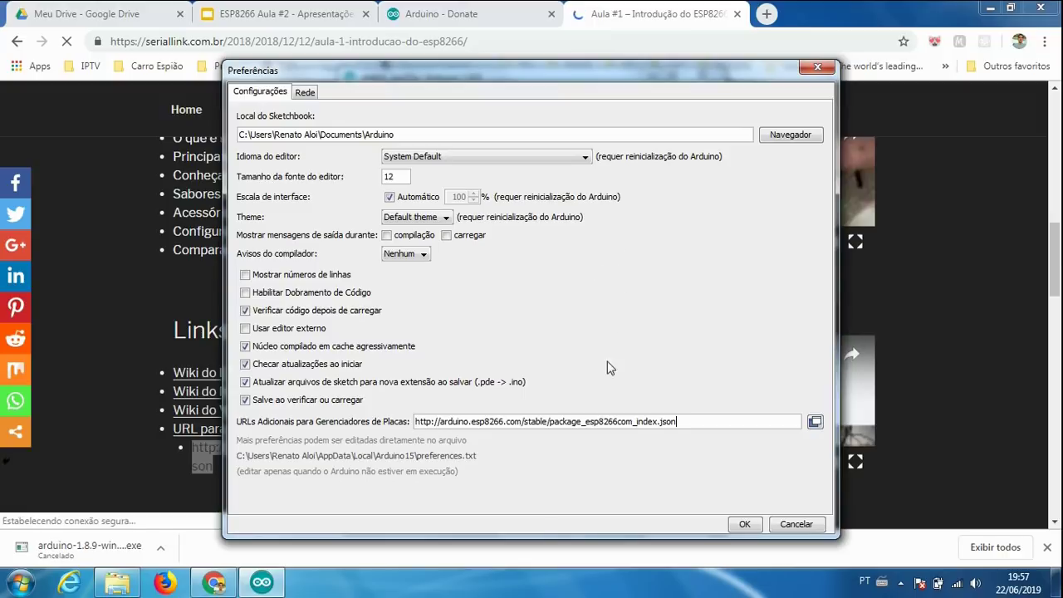
{"action": "left_click", "coordinate": [745, 524]}
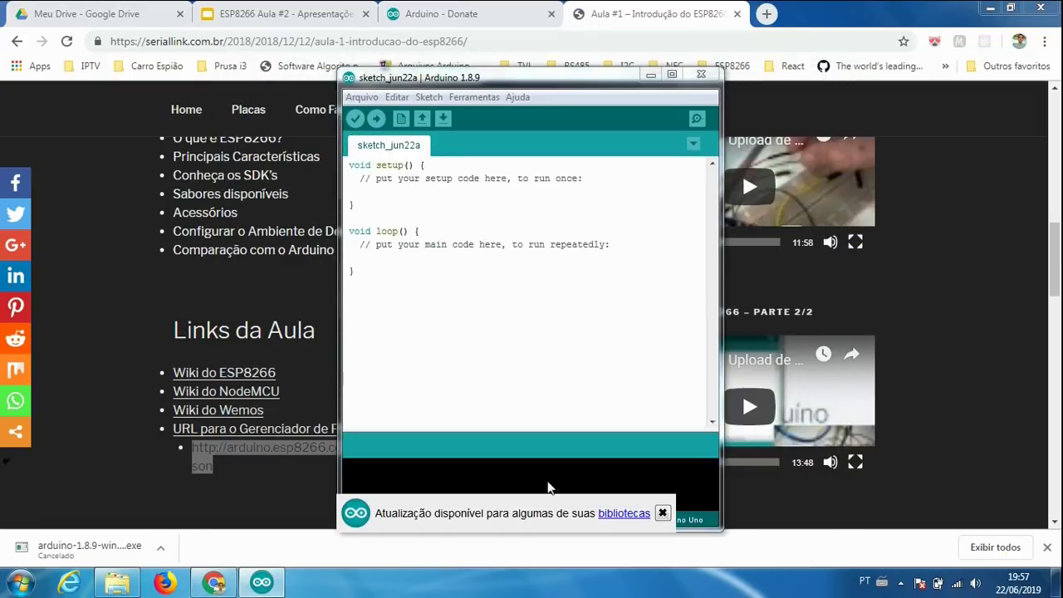
{"action": "left_click", "coordinate": [662, 513]}
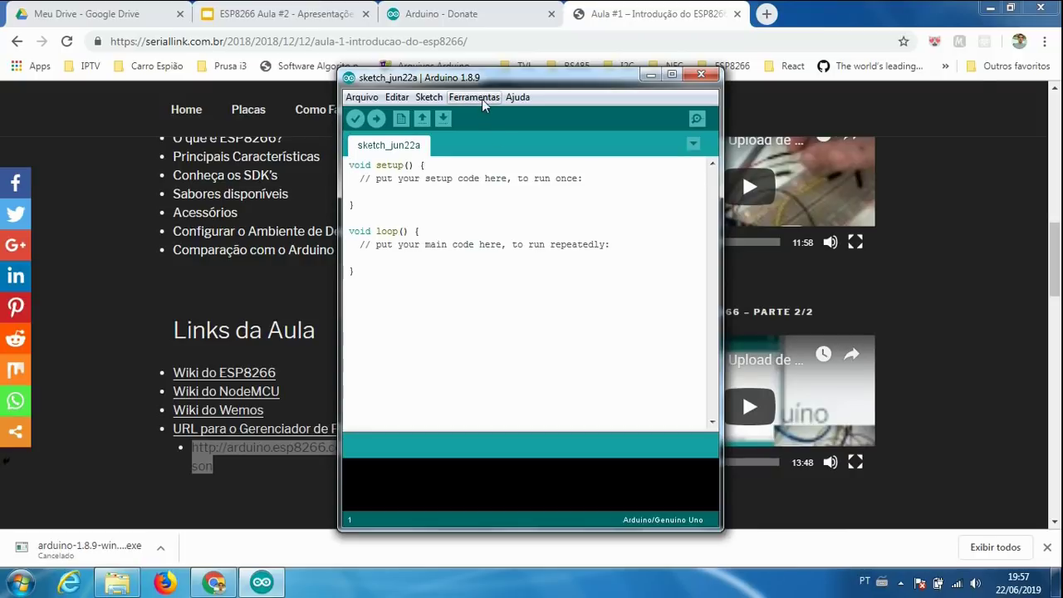
- Switch to the ESP8266 Aula #2 presentation in Chrome and review slides 6 and 7 on opening the Boards Manager and installing esp8266
{"action": "left_click", "coordinate": [283, 14]}
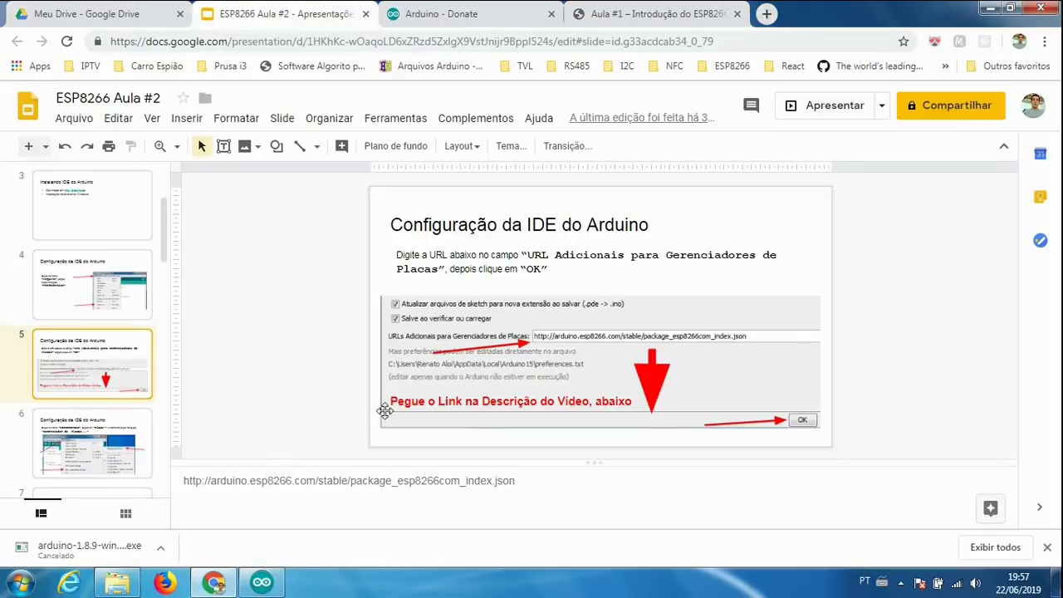
{"action": "scroll", "coordinate": [116, 382], "scroll_direction": "down", "scroll_amount": 1}
{"action": "left_click", "coordinate": [103, 353]}
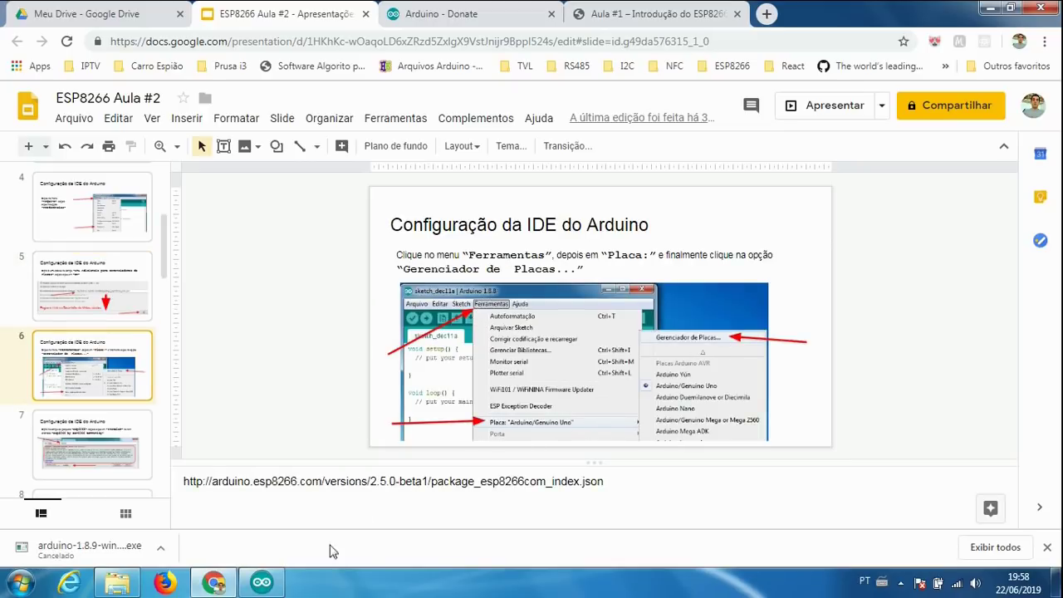
{"action": "left_click", "coordinate": [262, 581]}
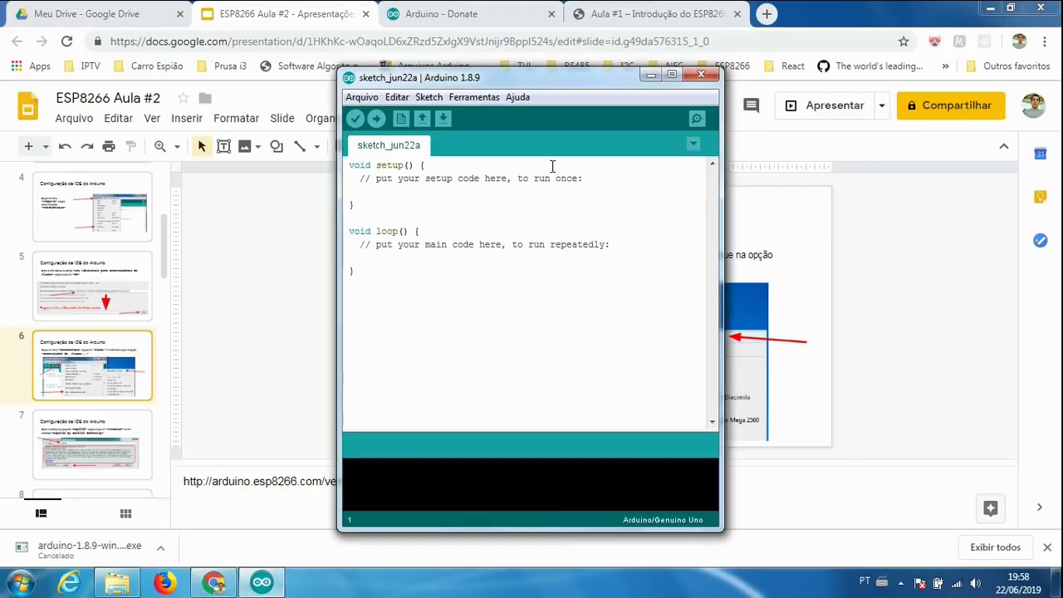
{"action": "left_click", "coordinate": [104, 465]}
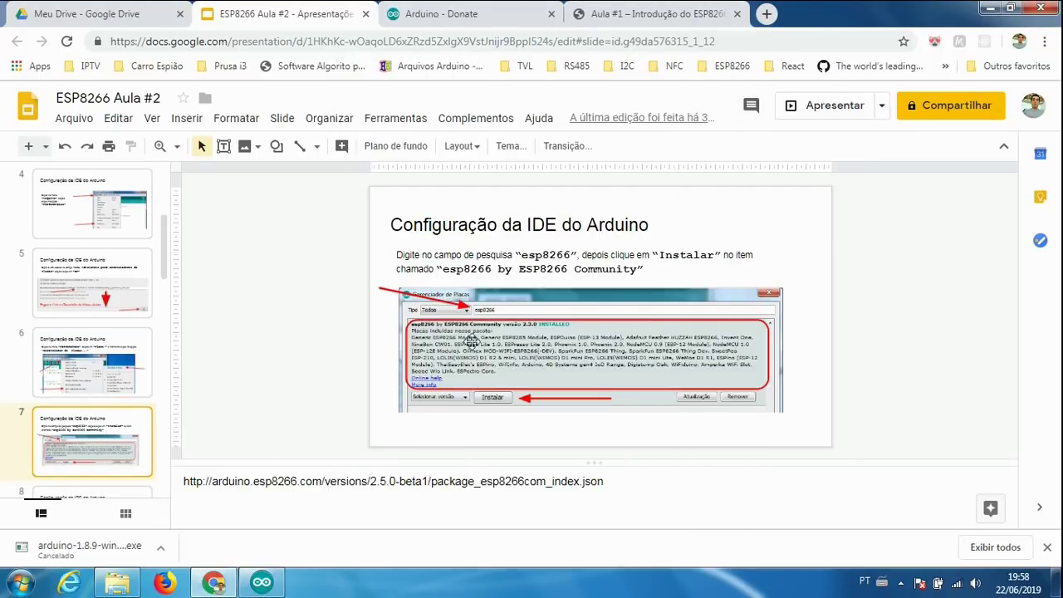
- Switch to the Arduino IDE, open the Boards Manager and search it for "esp8266"
{"action": "left_click", "coordinate": [261, 582]}
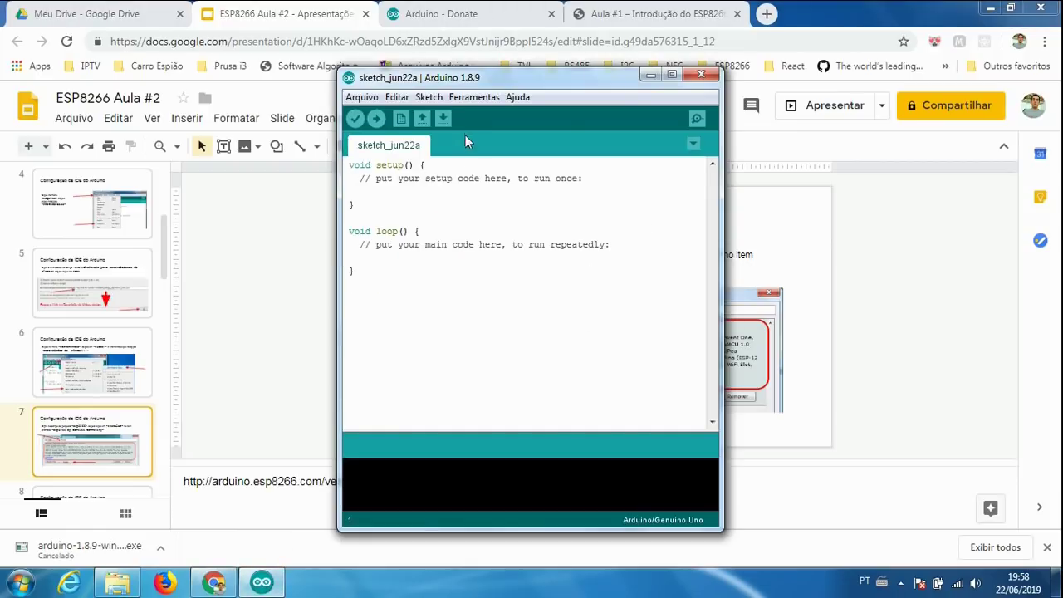
{"action": "left_click", "coordinate": [473, 97]}
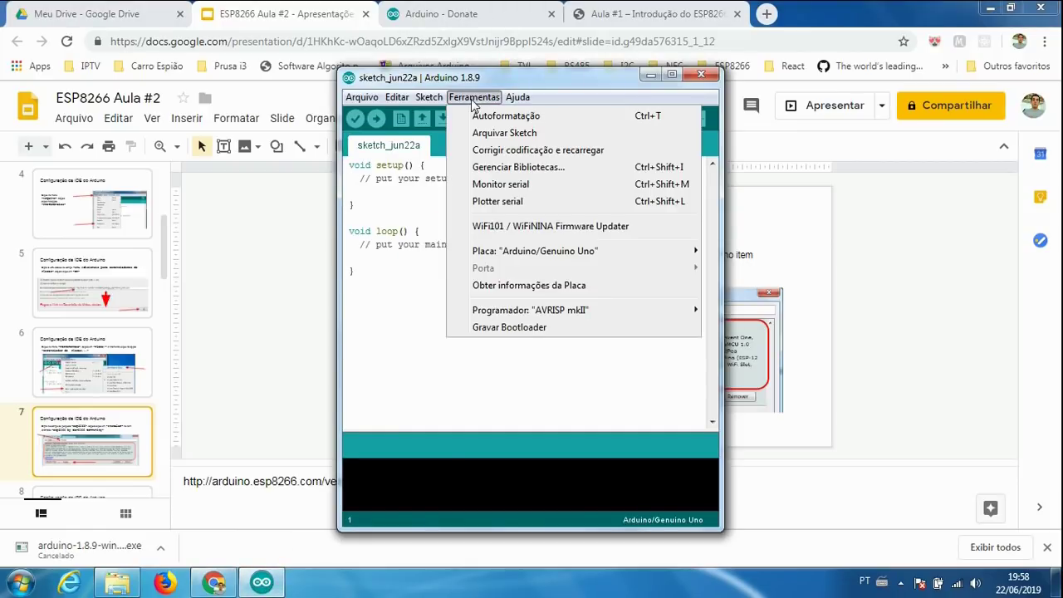
{"action": "mouse_move", "coordinate": [510, 255]}
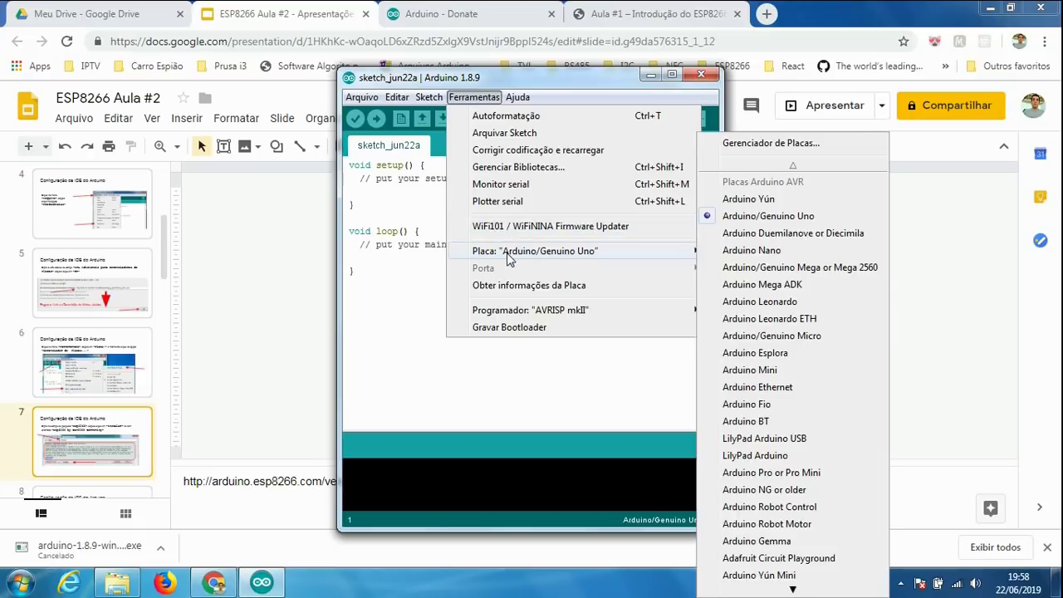
{"action": "left_click", "coordinate": [761, 144]}
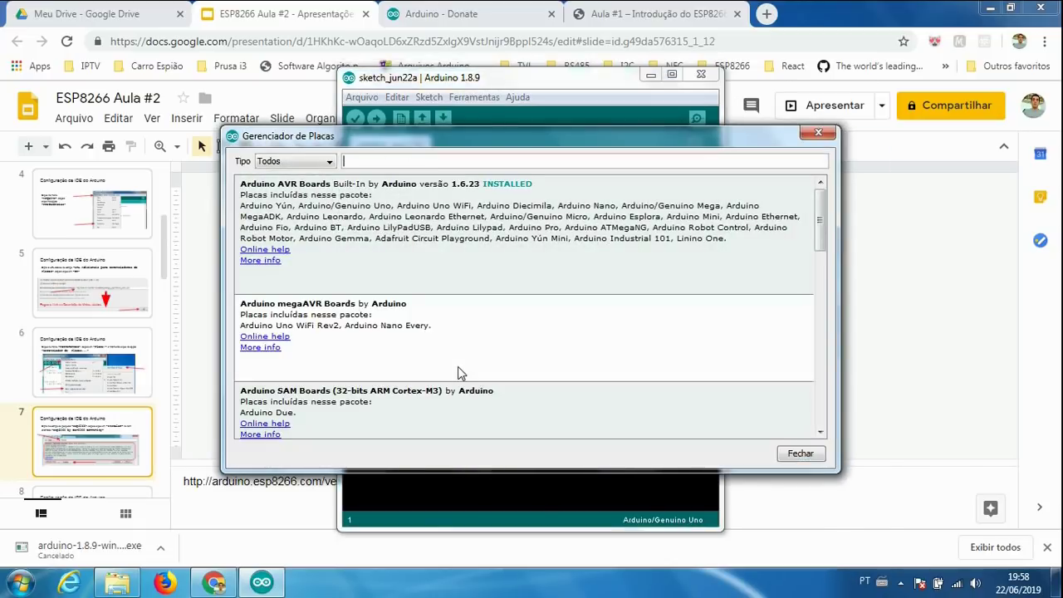
{"action": "mouse_move", "coordinate": [383, 228]}
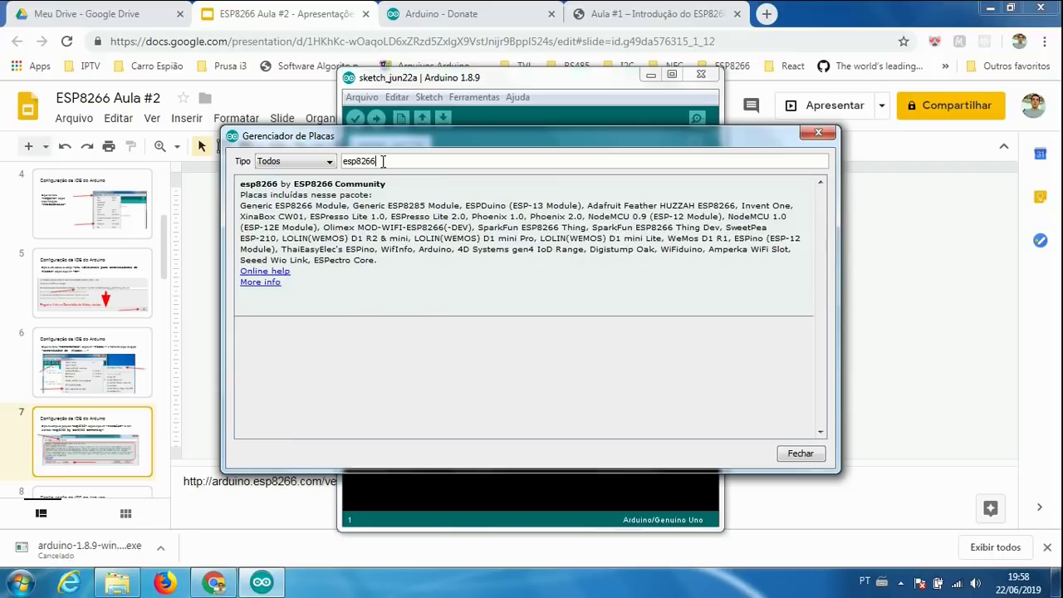
- Install version 2.5.2 of the "esp8266 by ESP8266 Community" package and close the Boards Manager
{"action": "mouse_move", "coordinate": [329, 240]}
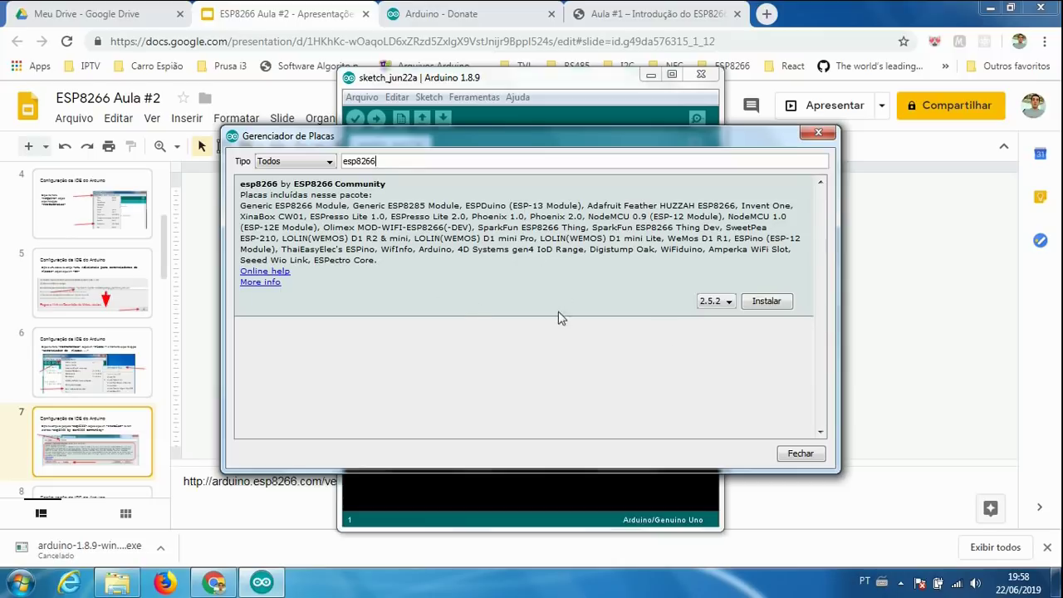
{"action": "left_click", "coordinate": [765, 302]}
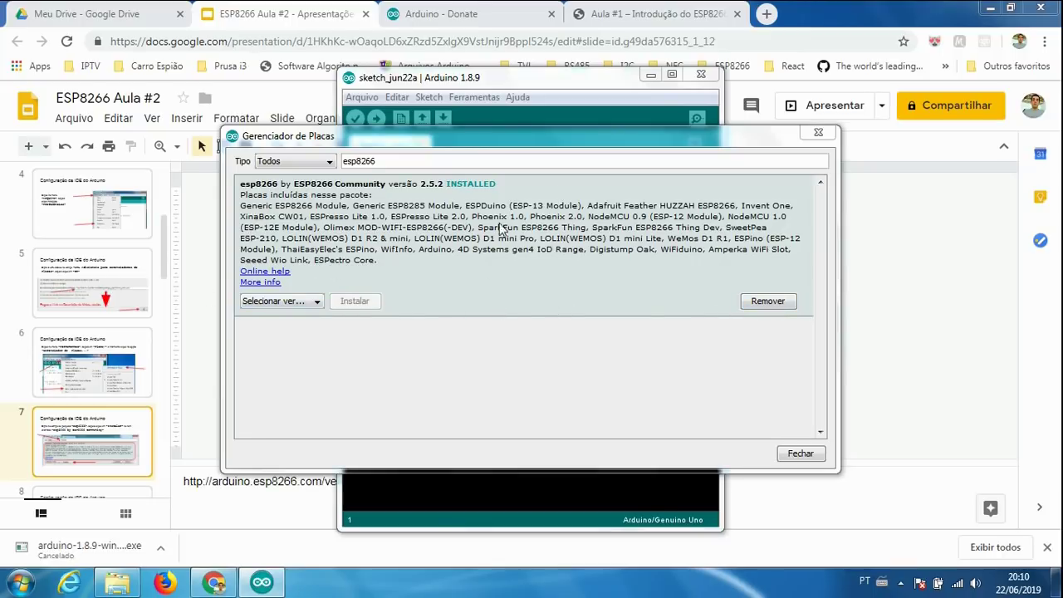
{"action": "left_click", "coordinate": [799, 454]}
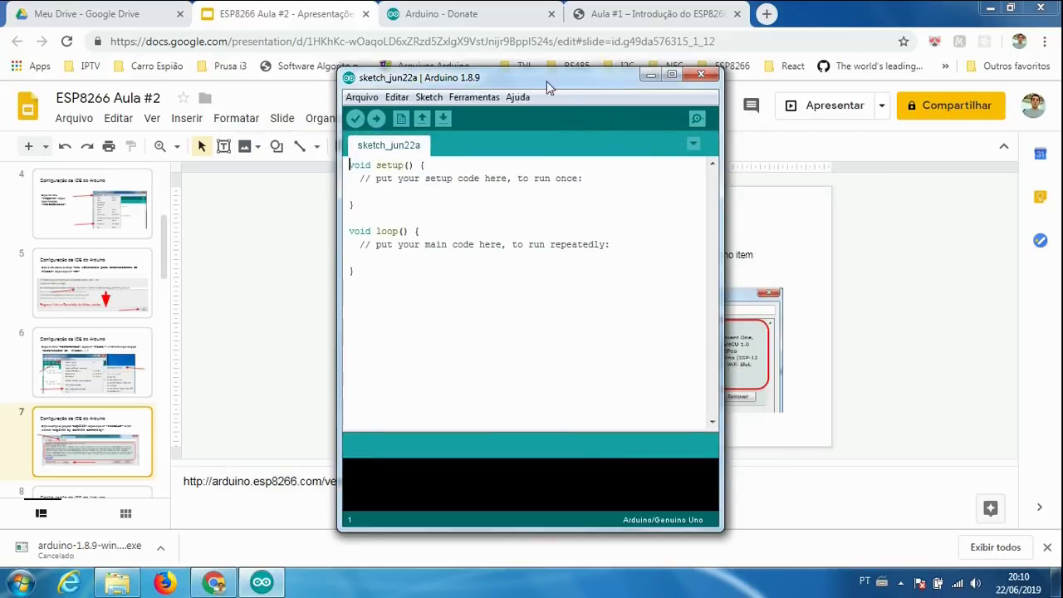
- Close the Arduino IDE, minimise the browser and relaunch the IDE from its desktop shortcut
{"action": "left_click", "coordinate": [701, 78]}
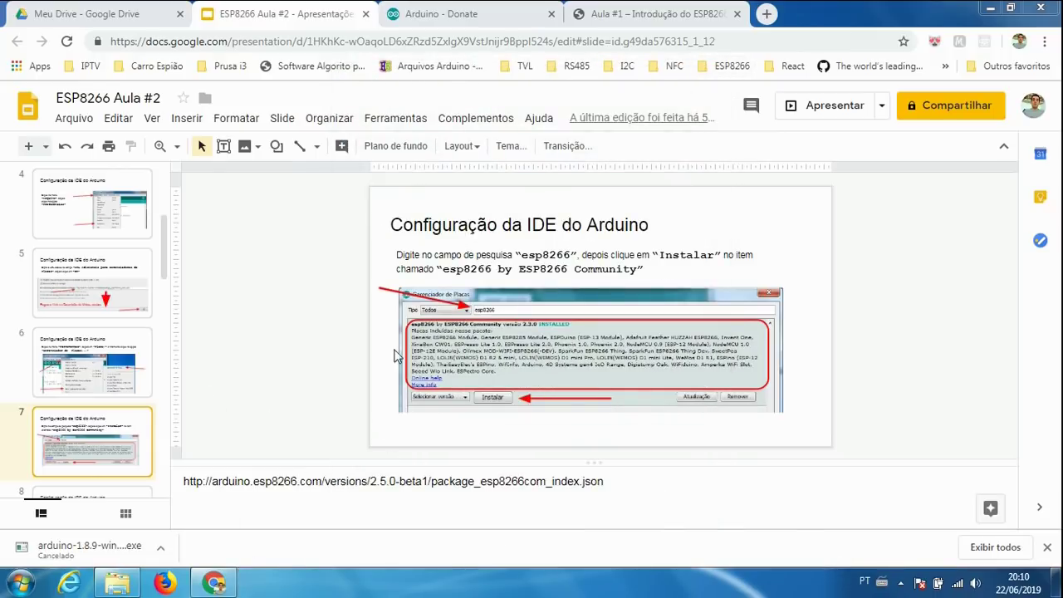
{"action": "left_click", "coordinate": [988, 12]}
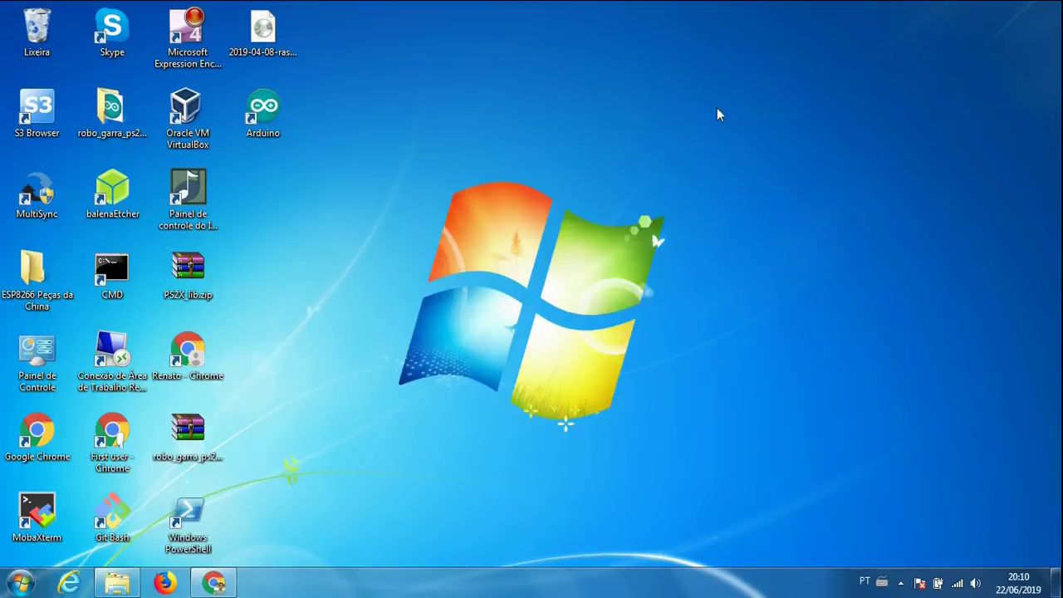
{"action": "double_click", "coordinate": [268, 114]}
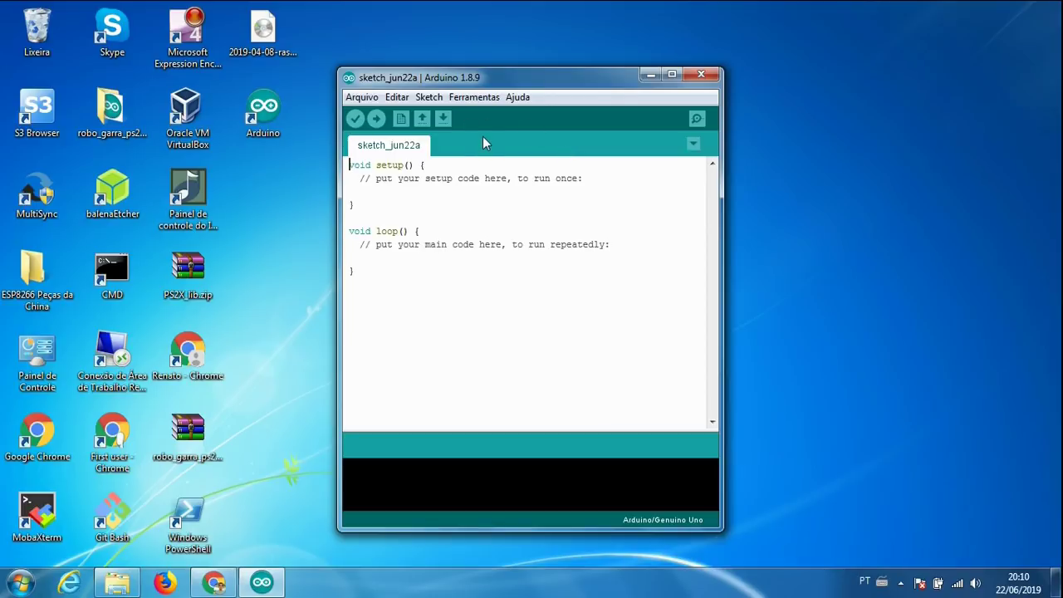
- Examine the ESP8266 Boards (2.5.2) section of the IDE's board list without changing the selected board
{"action": "left_click", "coordinate": [471, 98]}
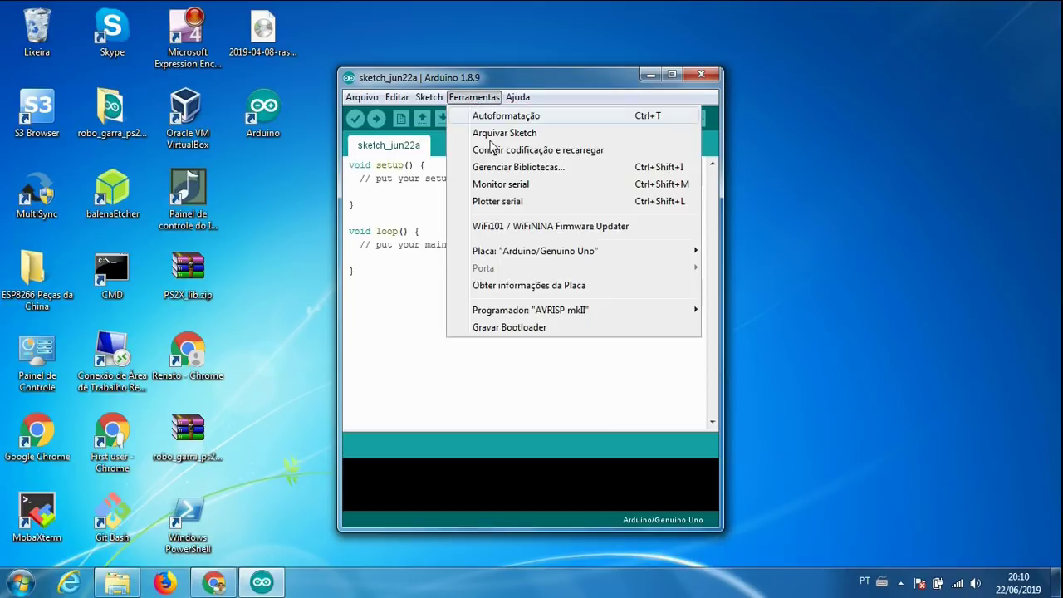
{"action": "mouse_move", "coordinate": [562, 257]}
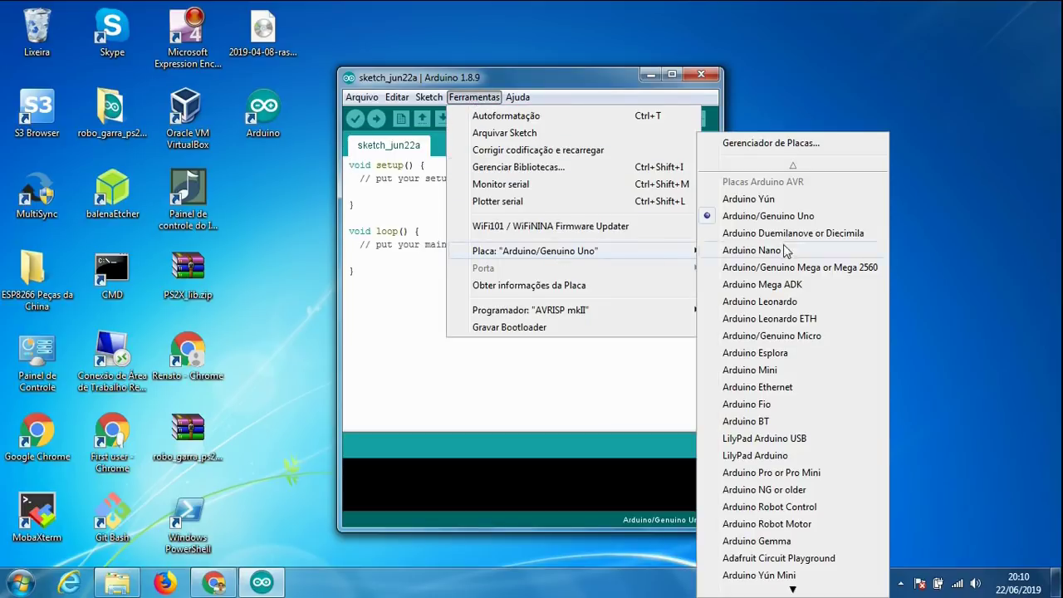
{"action": "scroll", "coordinate": [779, 413], "scroll_direction": "down", "scroll_amount": 15}
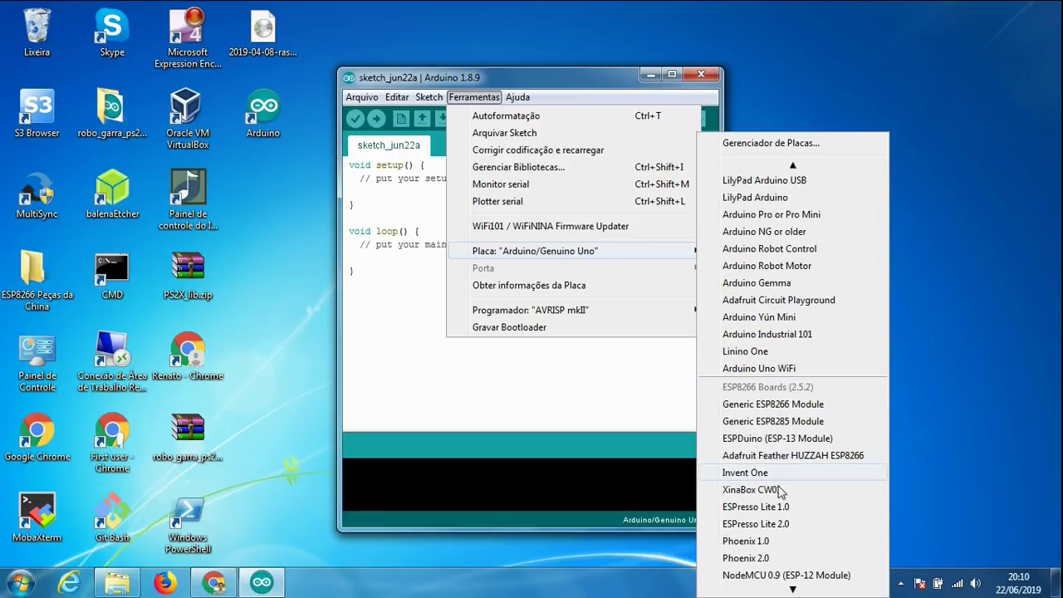
{"action": "scroll", "coordinate": [785, 432], "scroll_direction": "down", "scroll_amount": 4}
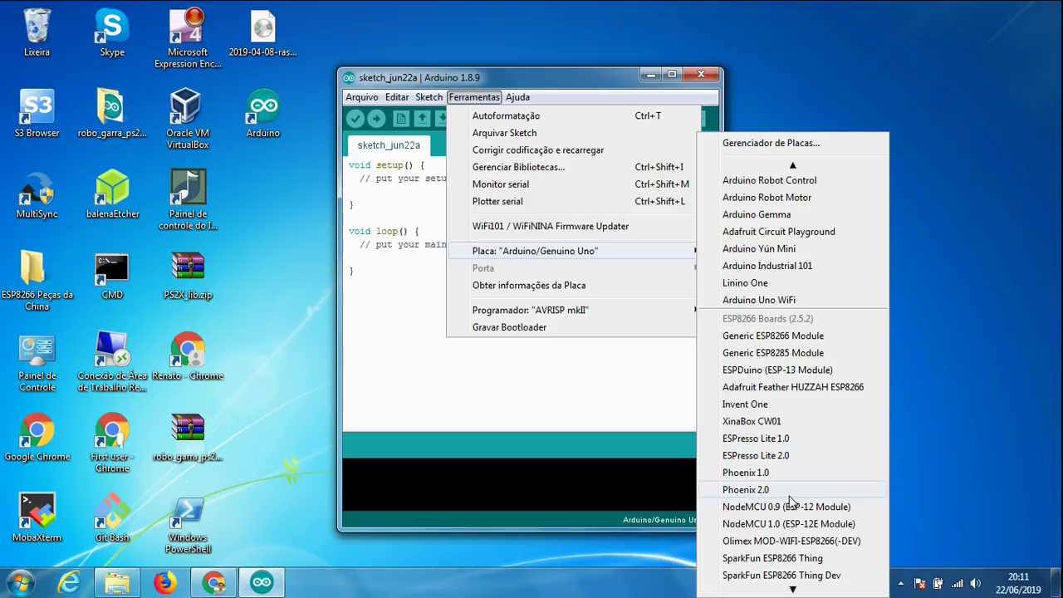
{"action": "scroll", "coordinate": [787, 461], "scroll_direction": "down", "scroll_amount": 4}
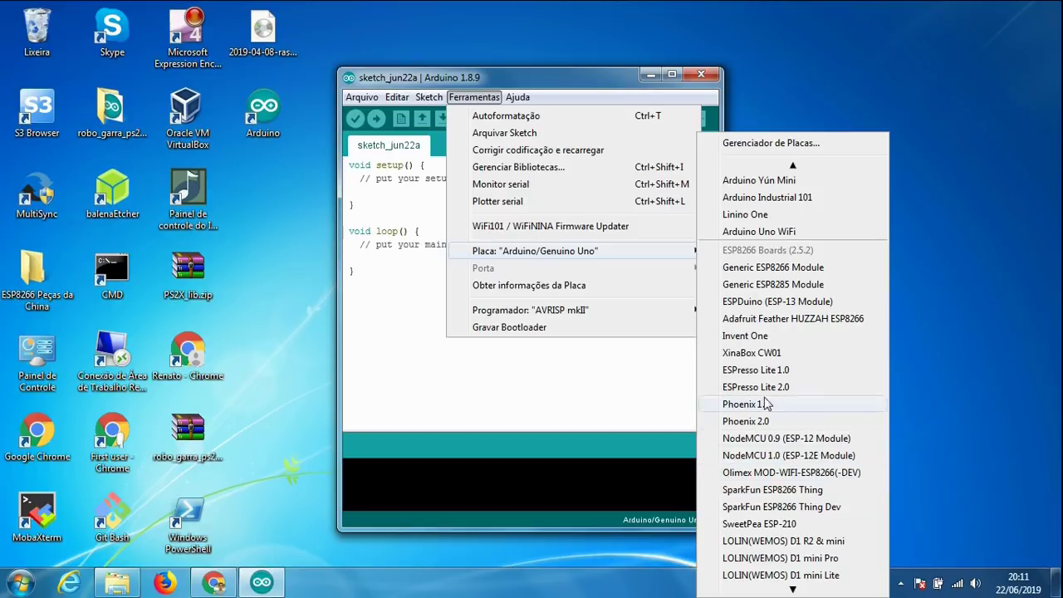
{"action": "scroll", "coordinate": [747, 382], "scroll_direction": "down", "scroll_amount": 3}
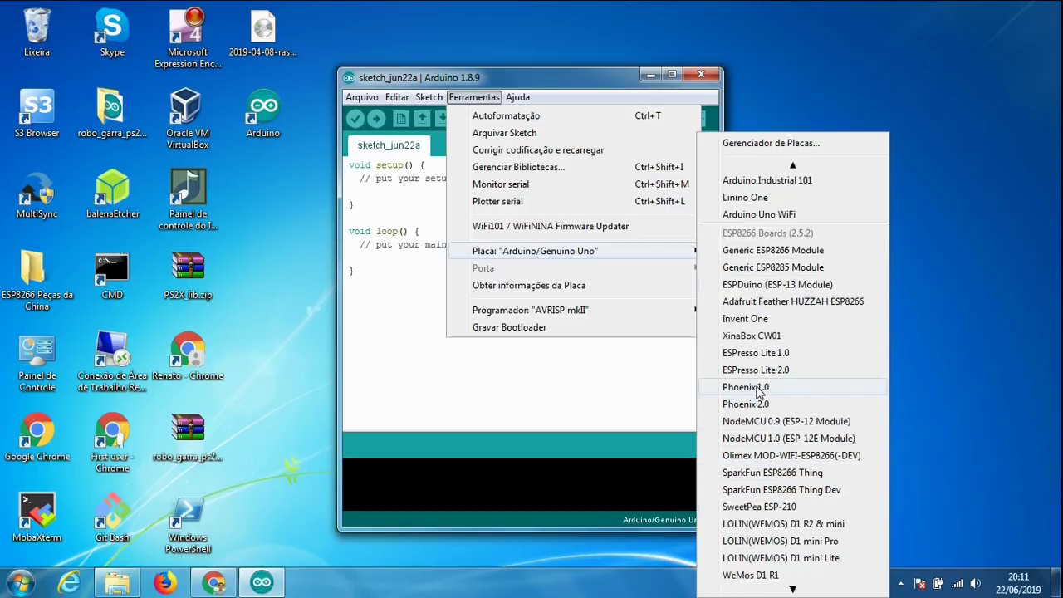
{"action": "scroll", "coordinate": [778, 525], "scroll_direction": "down", "scroll_amount": 2}
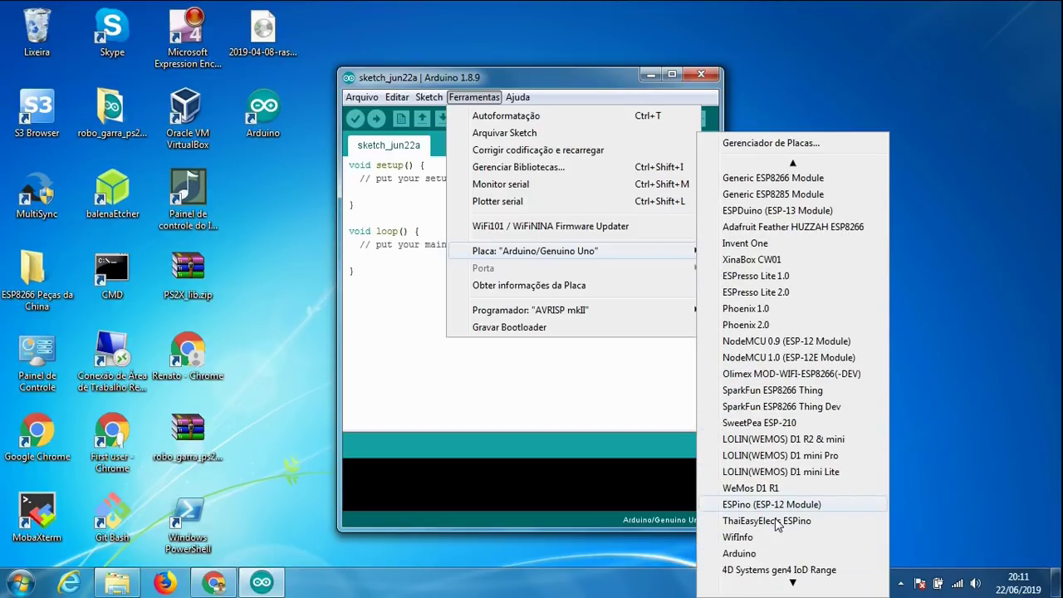
{"action": "left_click", "coordinate": [397, 322]}
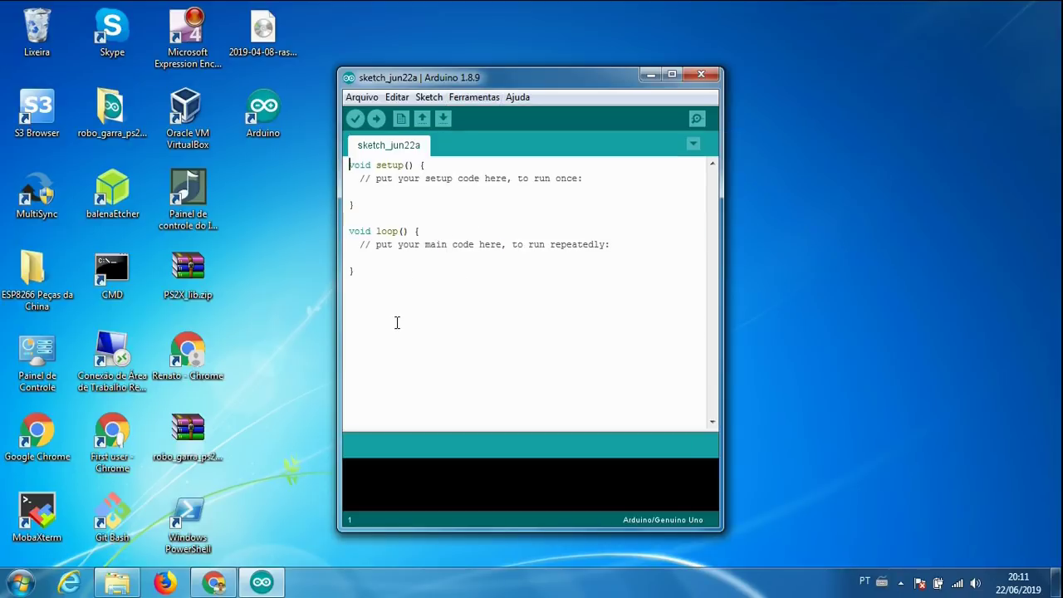
- Switch to the ESP8266 Aula #2 presentation in Chrome and start the full-screen slideshow from slide 8
{"action": "key", "text": "alt+Tab"}
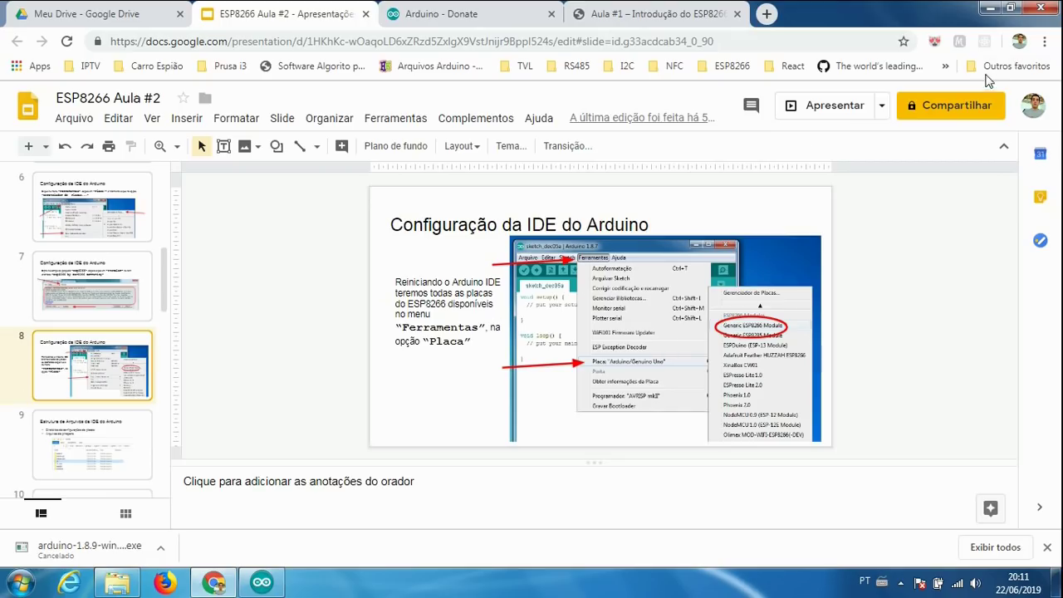
{"action": "left_click", "coordinate": [835, 104]}
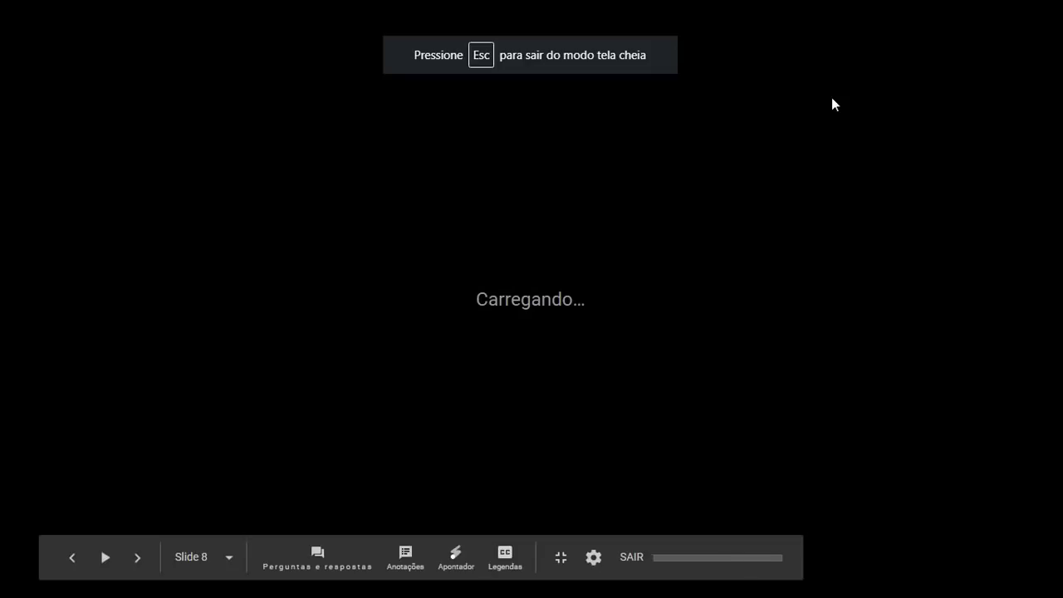